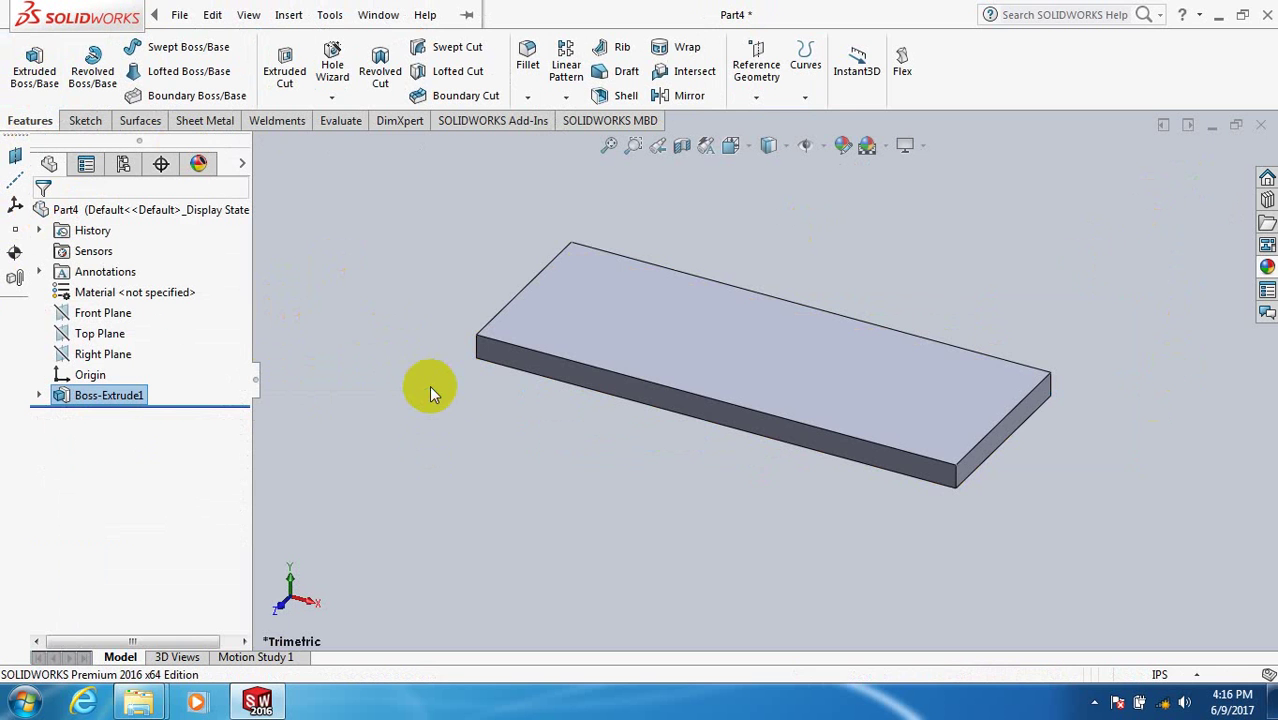
- Select the top face of the Boss-Extrude1 plate as the sketch surface
left_click(780, 360)
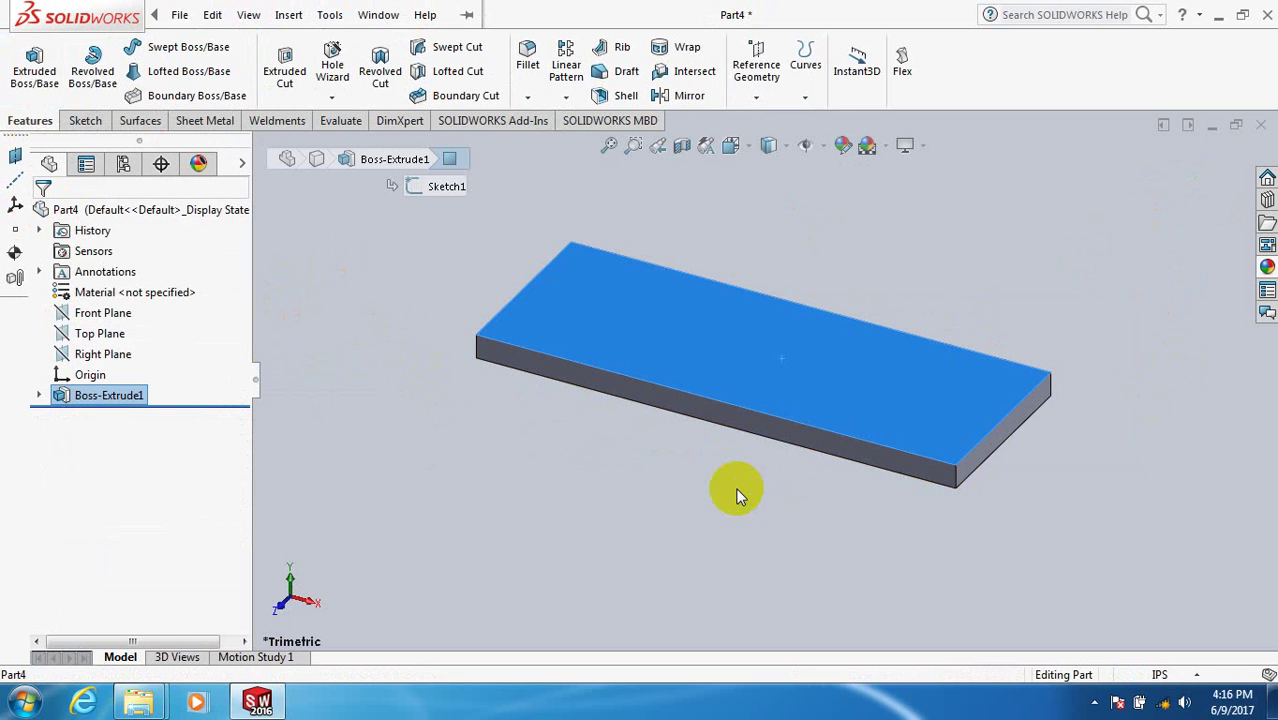
- View the top face Normal To and draw a circle near its top-left corner
key("space")
left_click(436, 66)
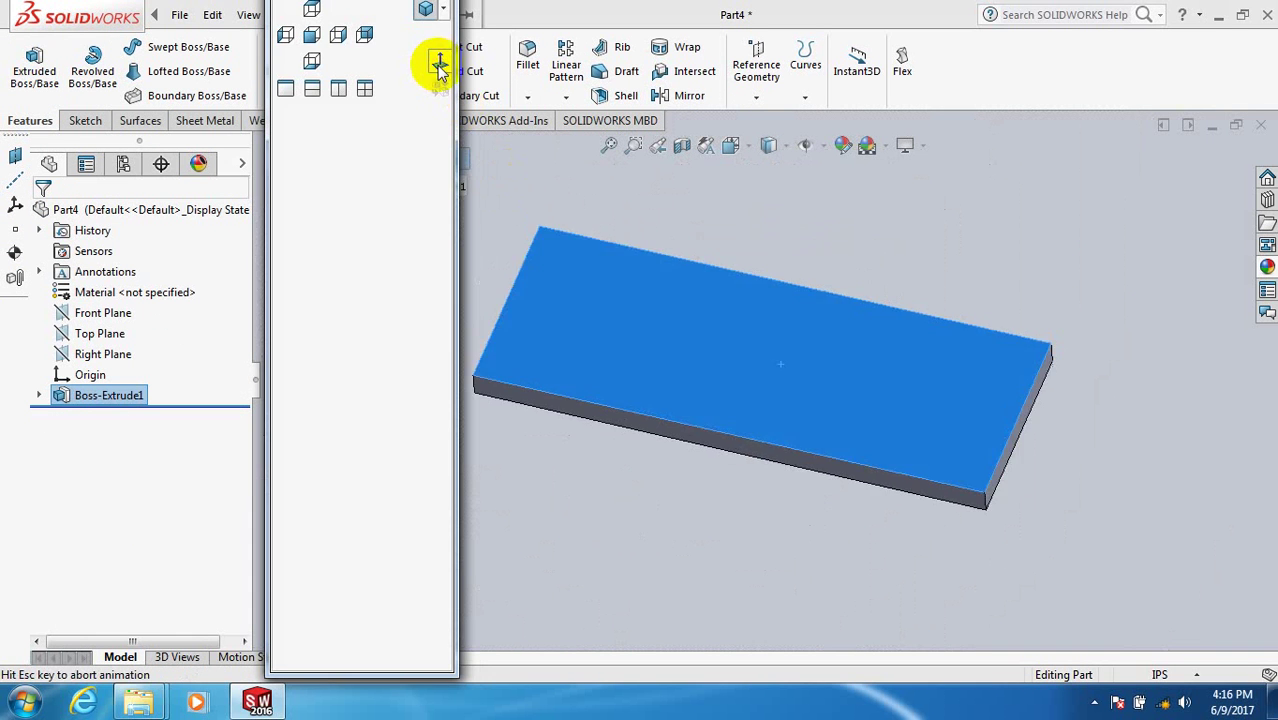
scroll(895, 314, "down", 5)
scroll(1007, 322, "up", 4)
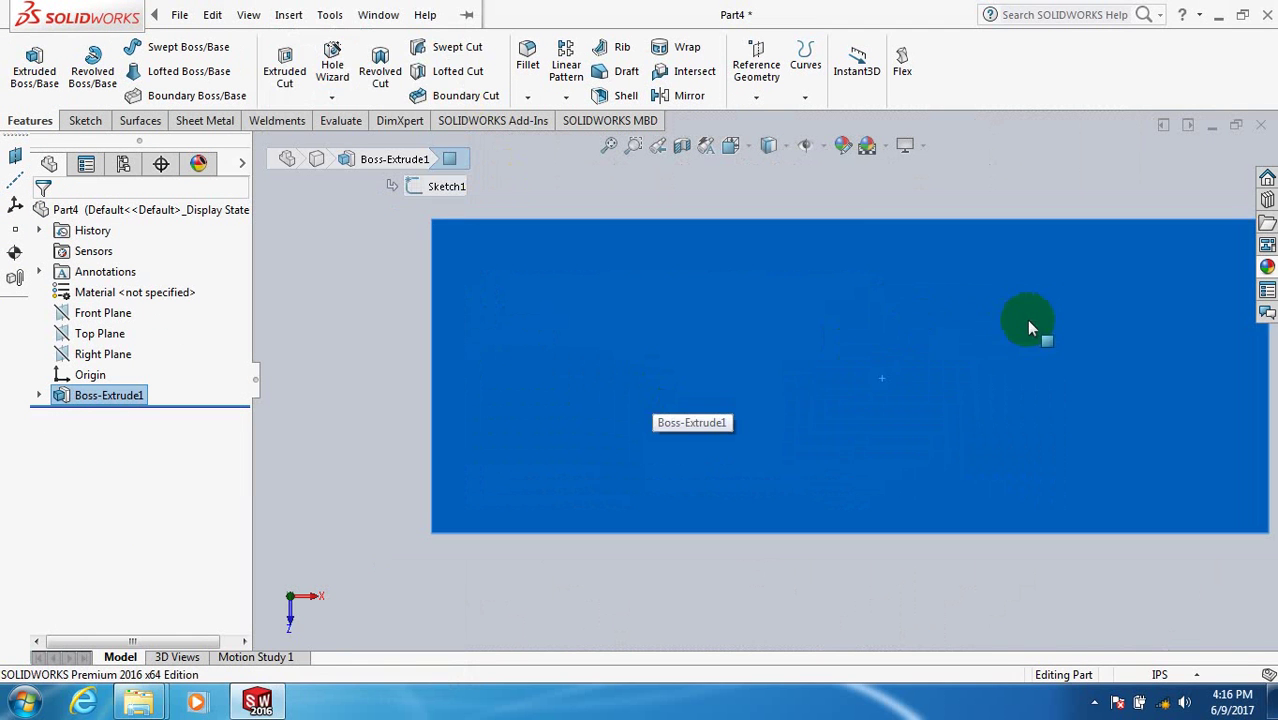
scroll(870, 343, "down", 2)
left_click(179, 14)
left_click(86, 120)
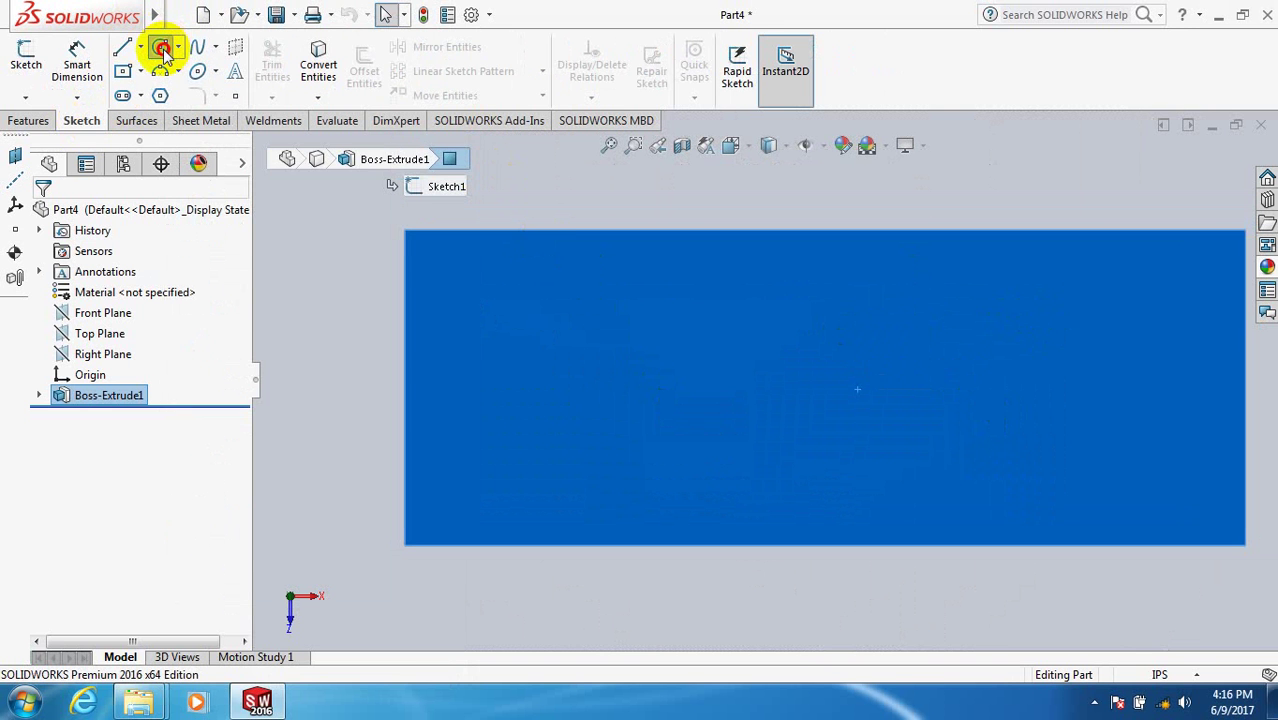
left_click(160, 48)
left_click(479, 279)
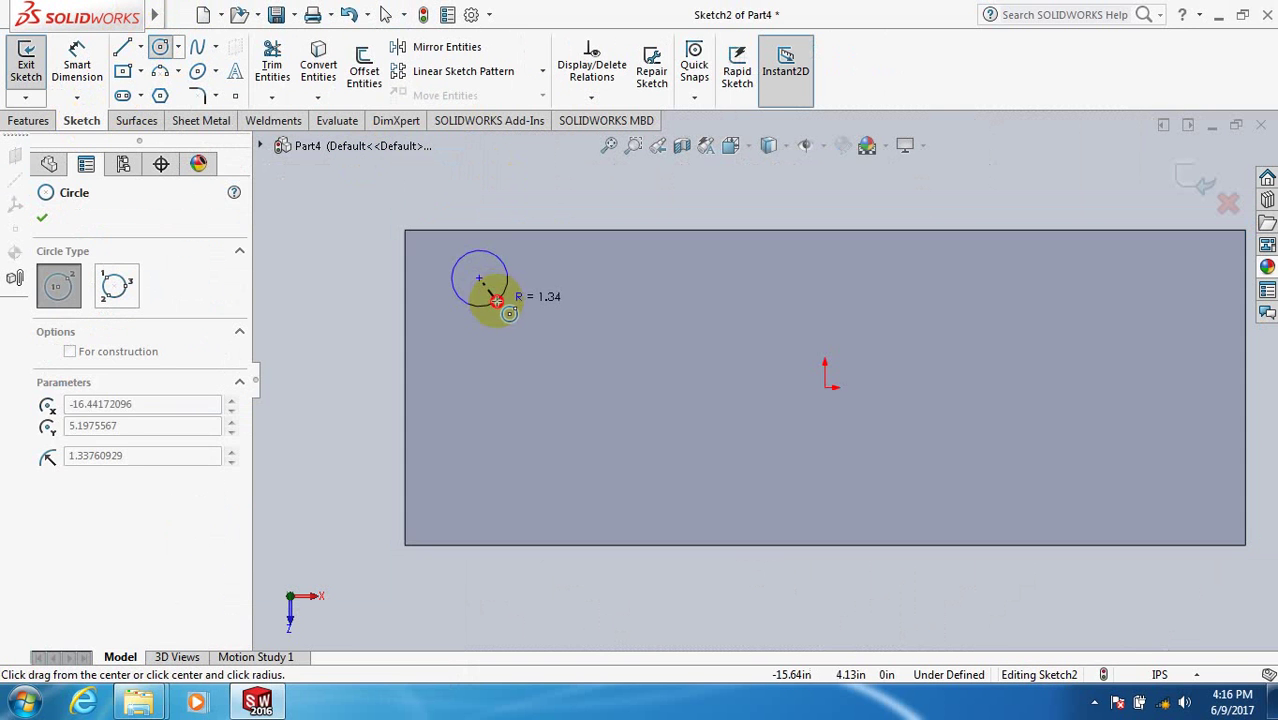
left_click(497, 301)
right_click(497, 301)
left_click(560, 320)
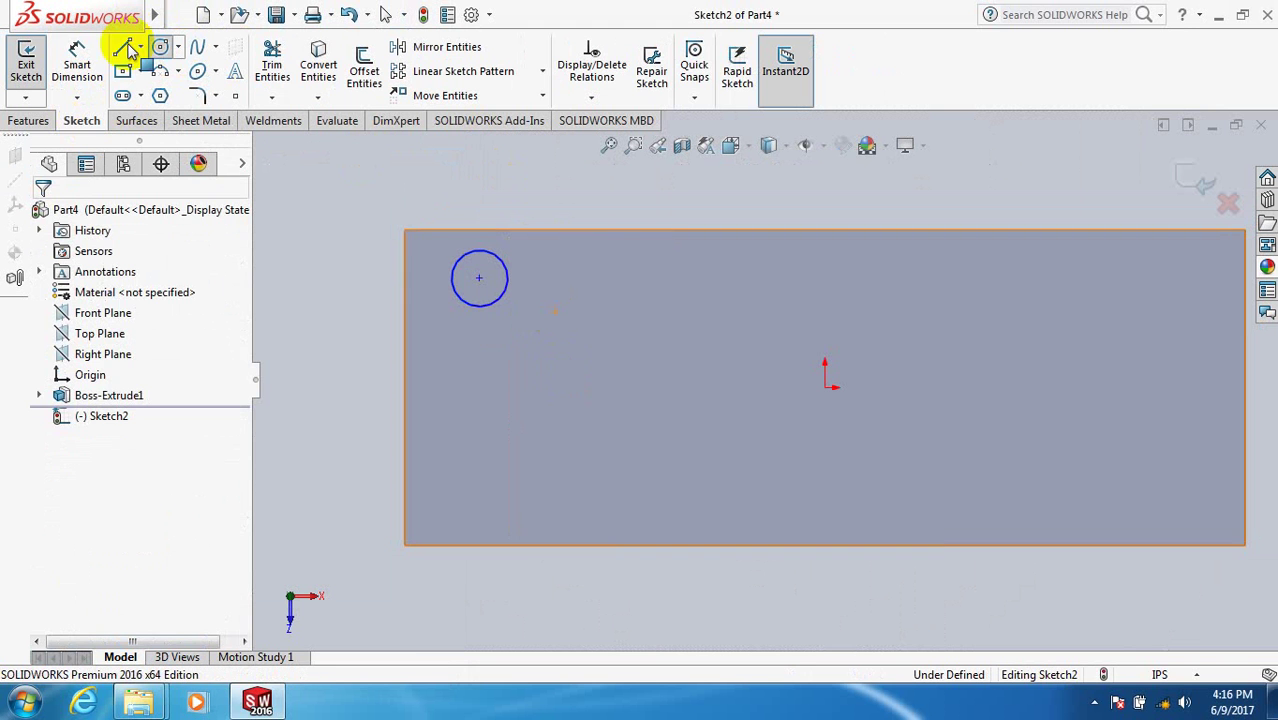
- Dimension the circle's diameter to 2 in
left_click(77, 60)
left_click(499, 262)
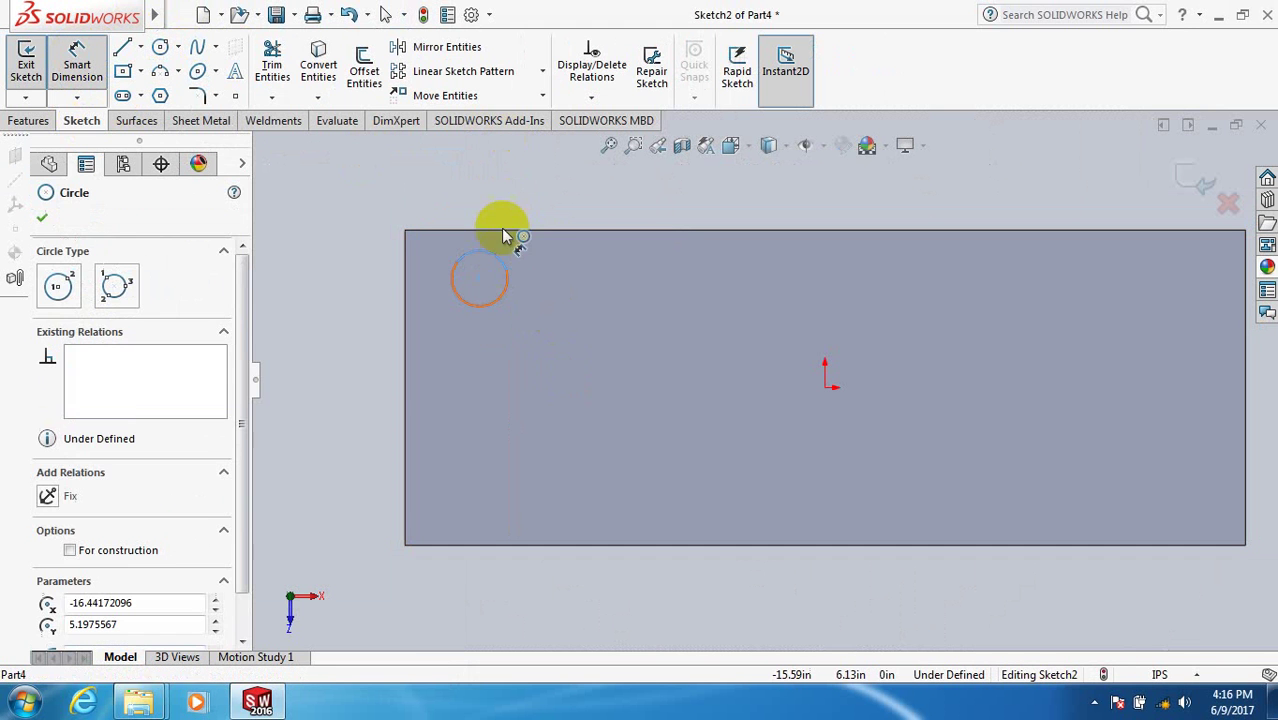
left_click(502, 170)
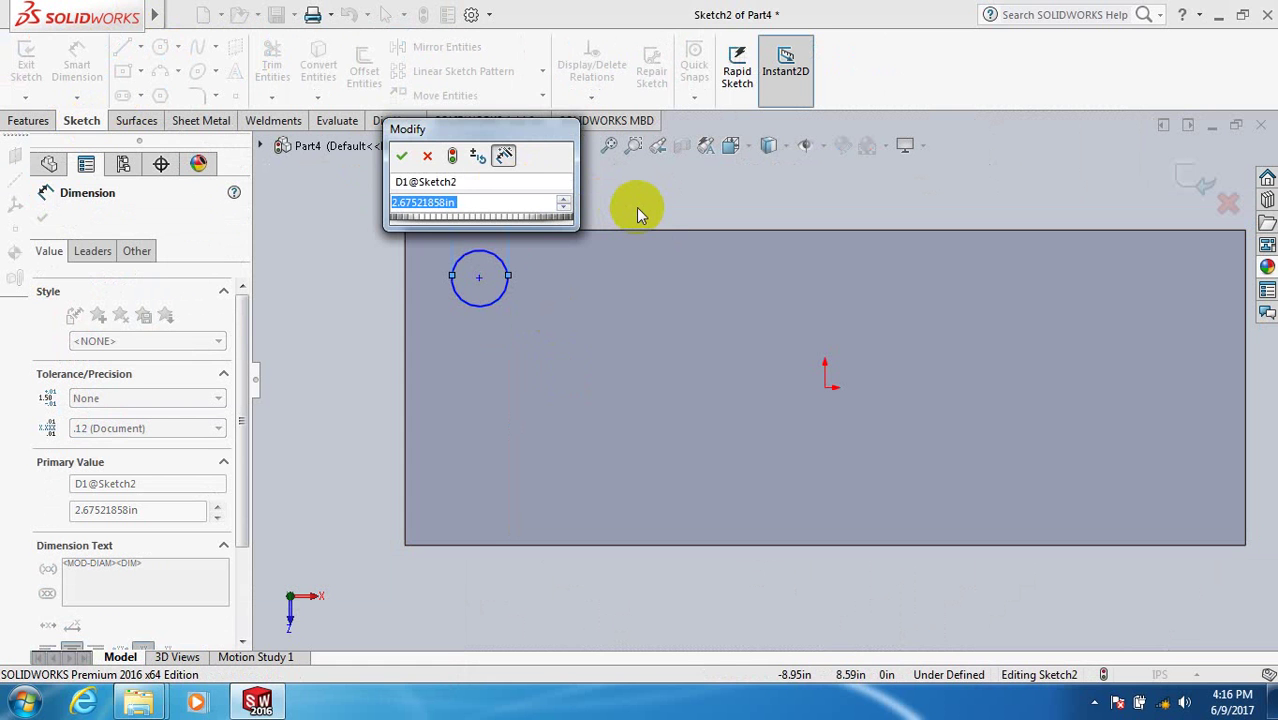
type("2")
key("Return")
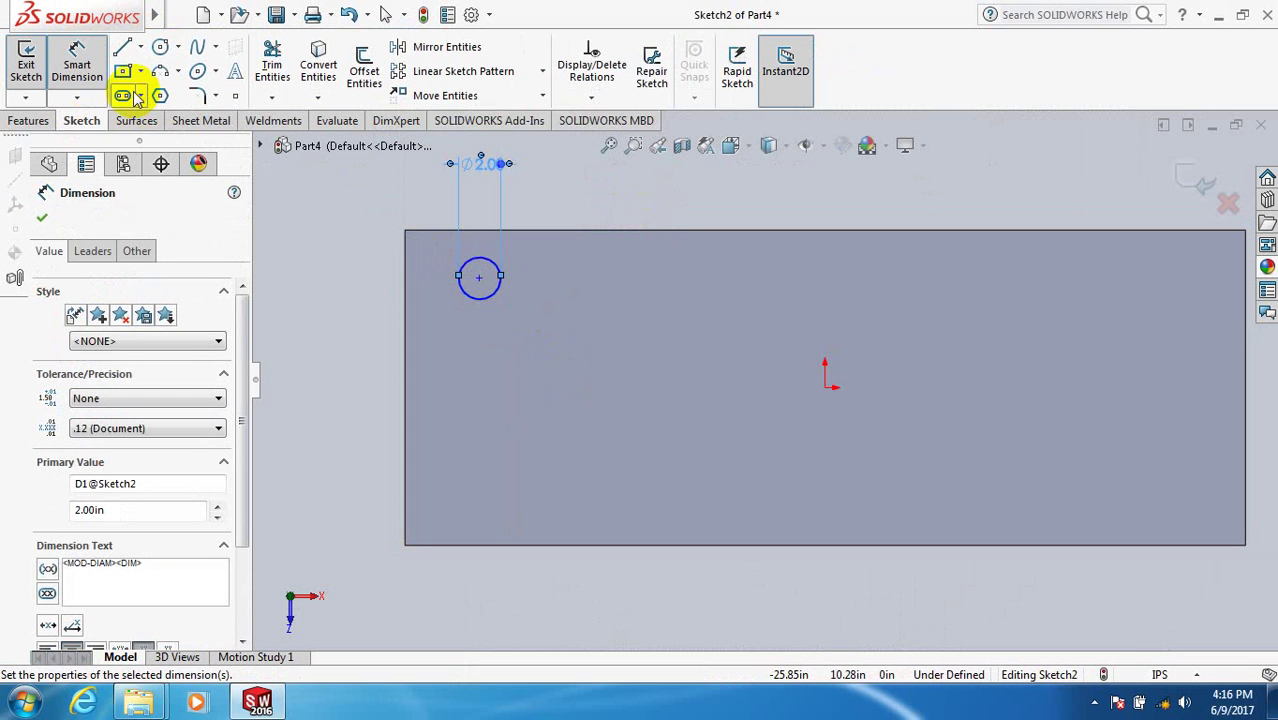
- Locate the circle 4 in from the plate's top edge and 4 in from its left edge
left_click(487, 263)
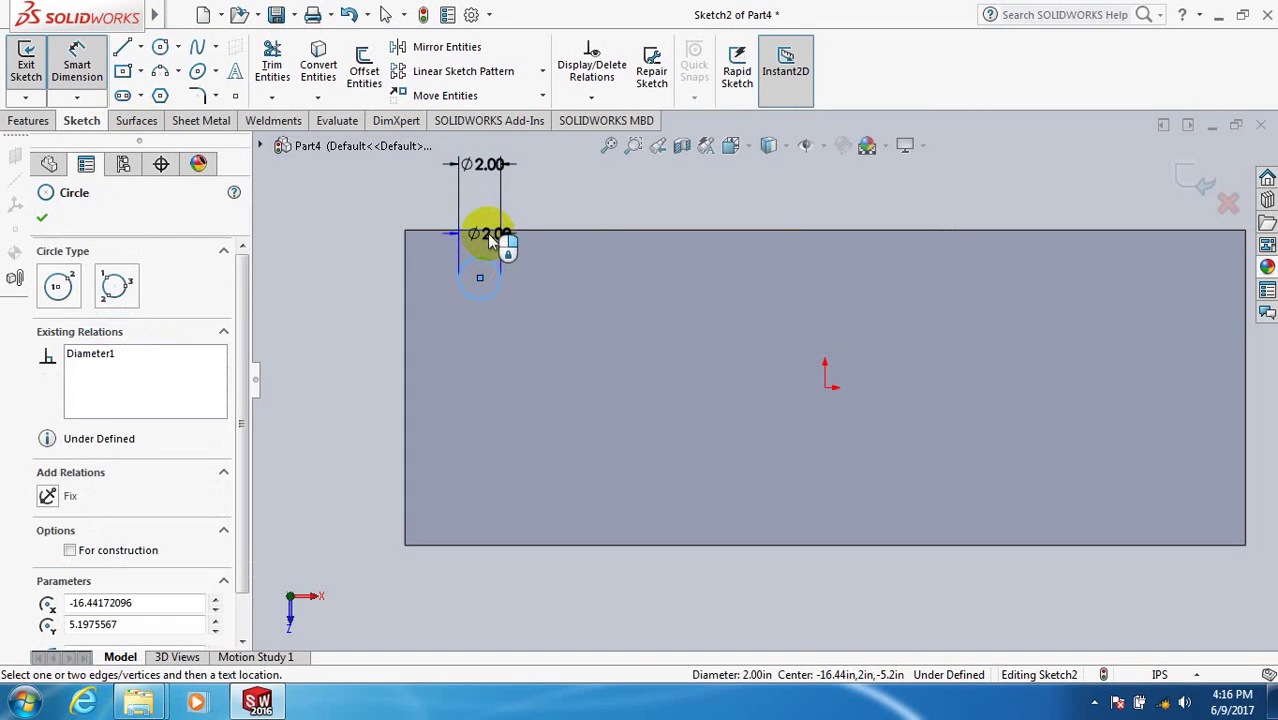
left_click(487, 231)
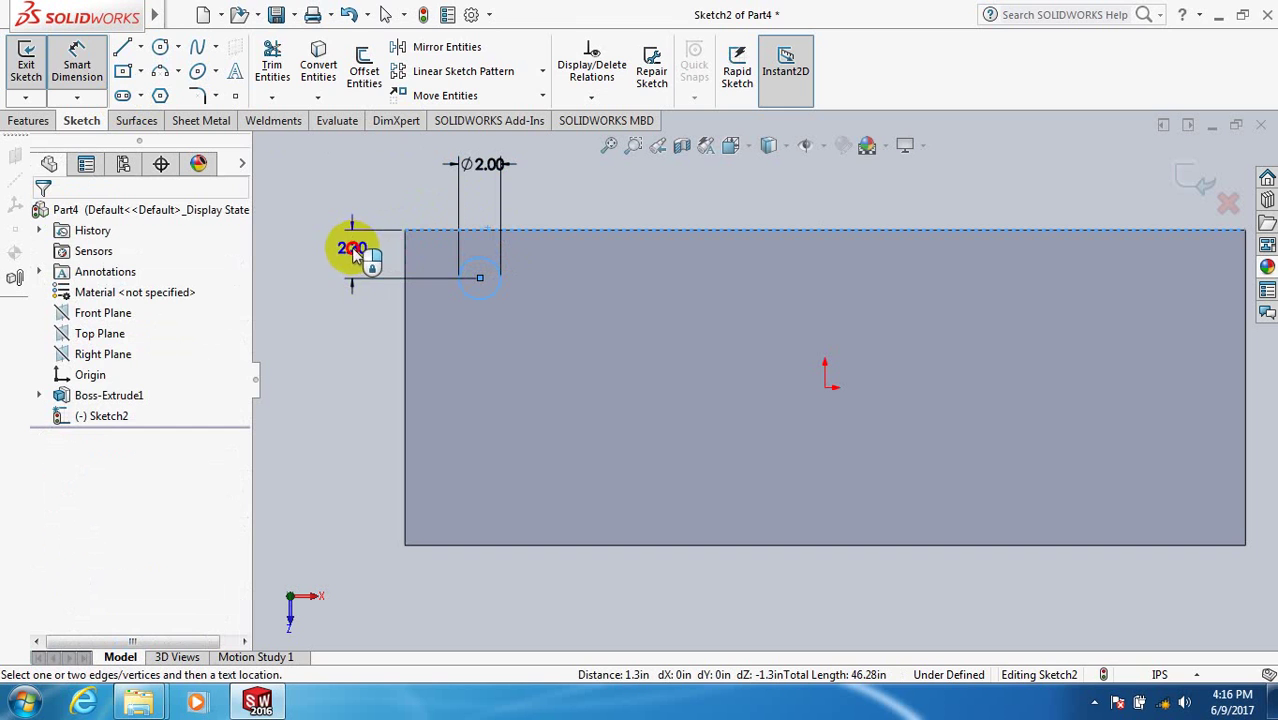
left_click(351, 247)
type("4")
key("Return")
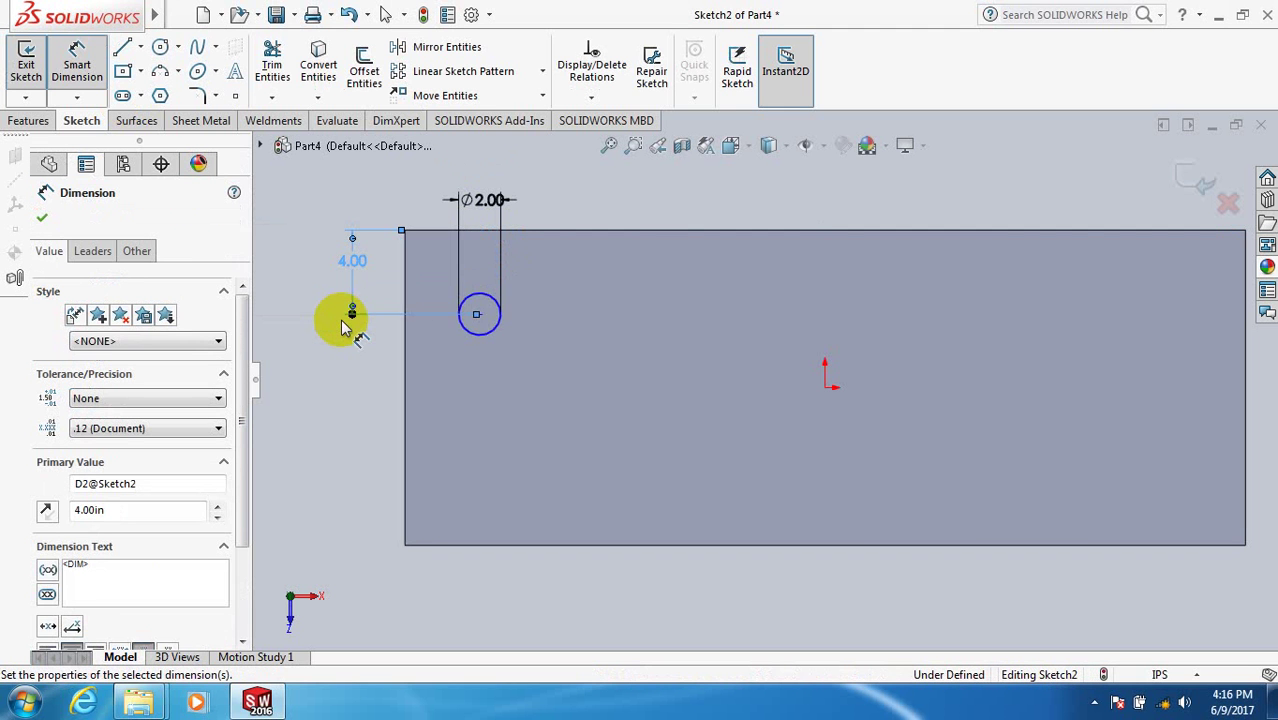
left_click(463, 320)
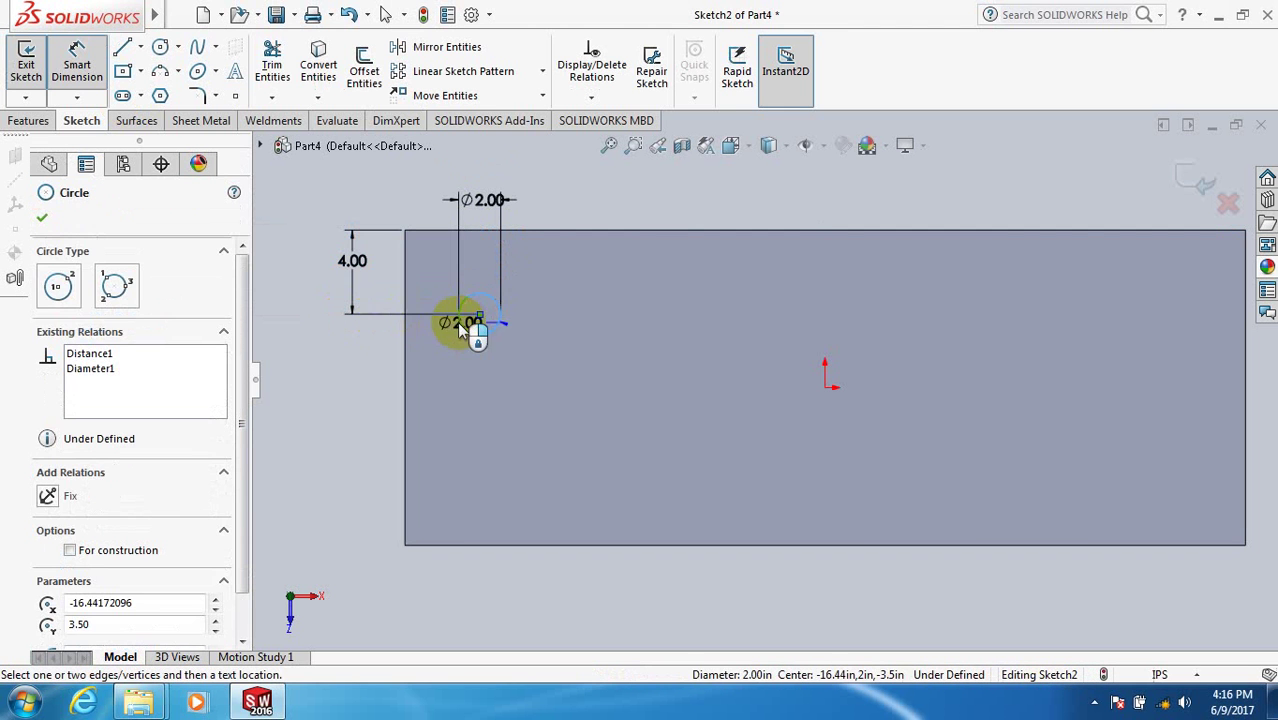
left_click(405, 292)
left_click(443, 162)
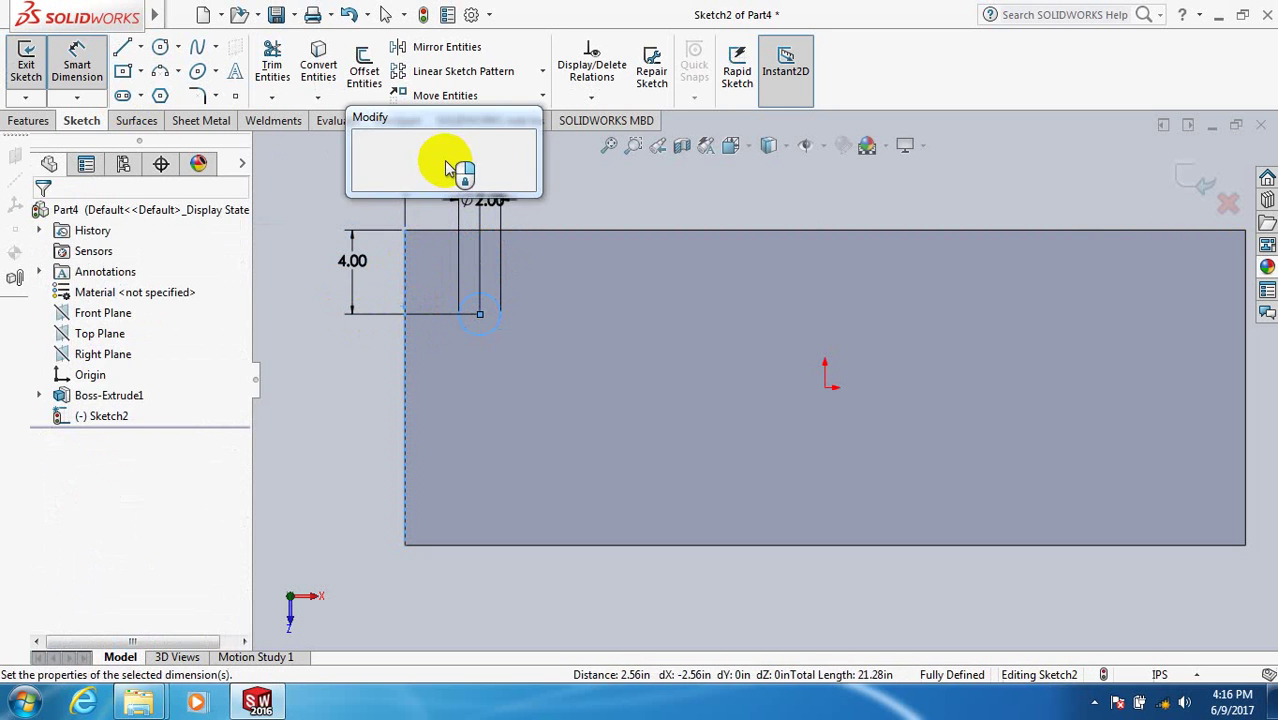
type("4")
key("Return")
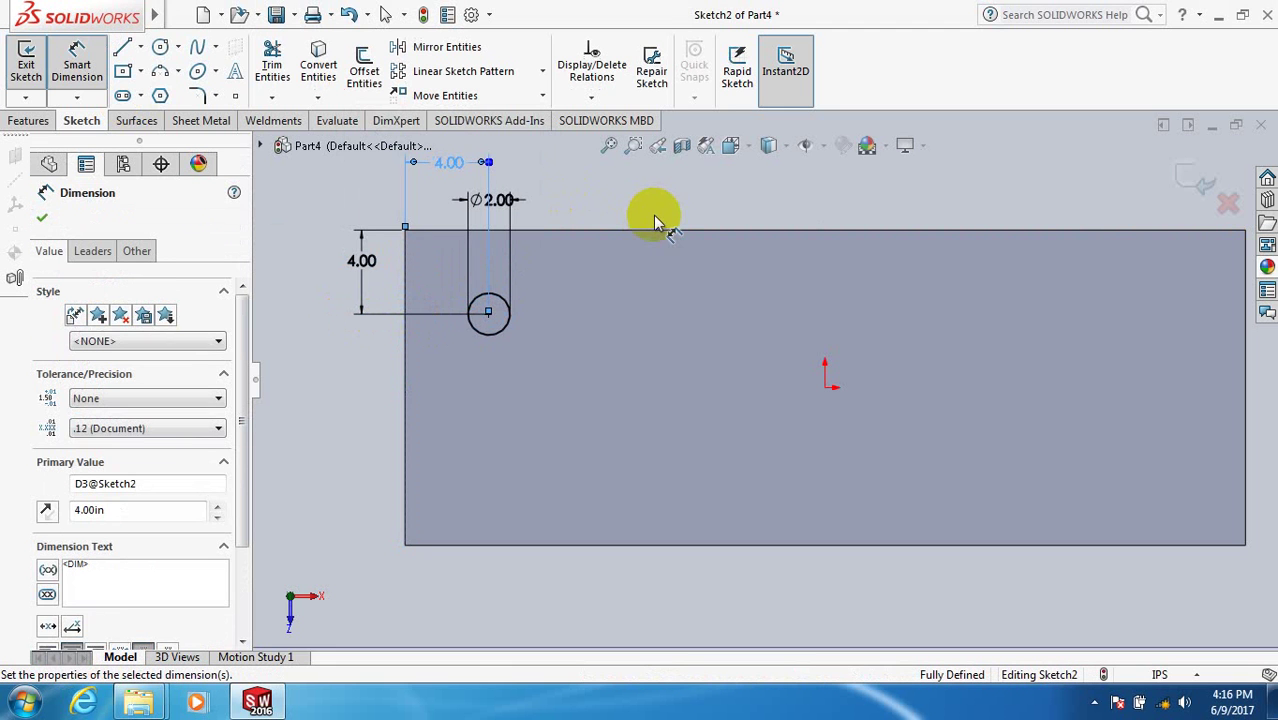
- Draw a vertical line between the top and bottom midpoints and a horizontal line between the left and right midpoints
left_click(126, 48)
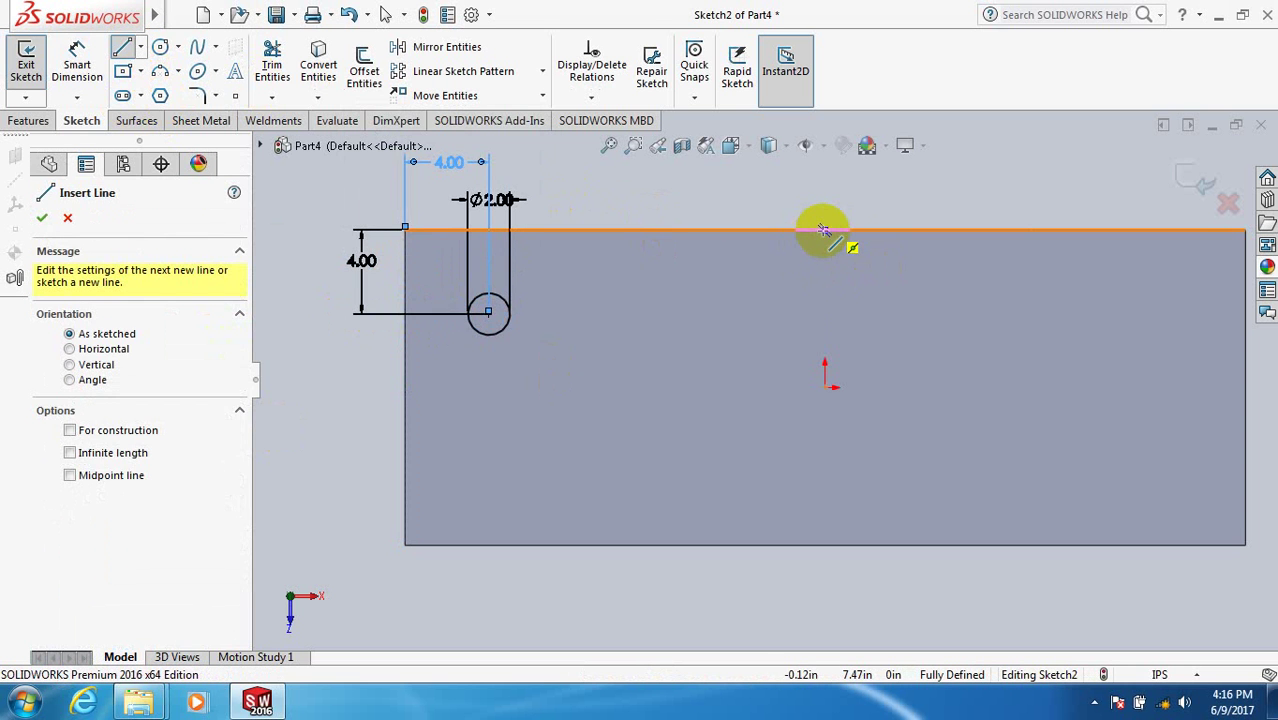
left_click(824, 230)
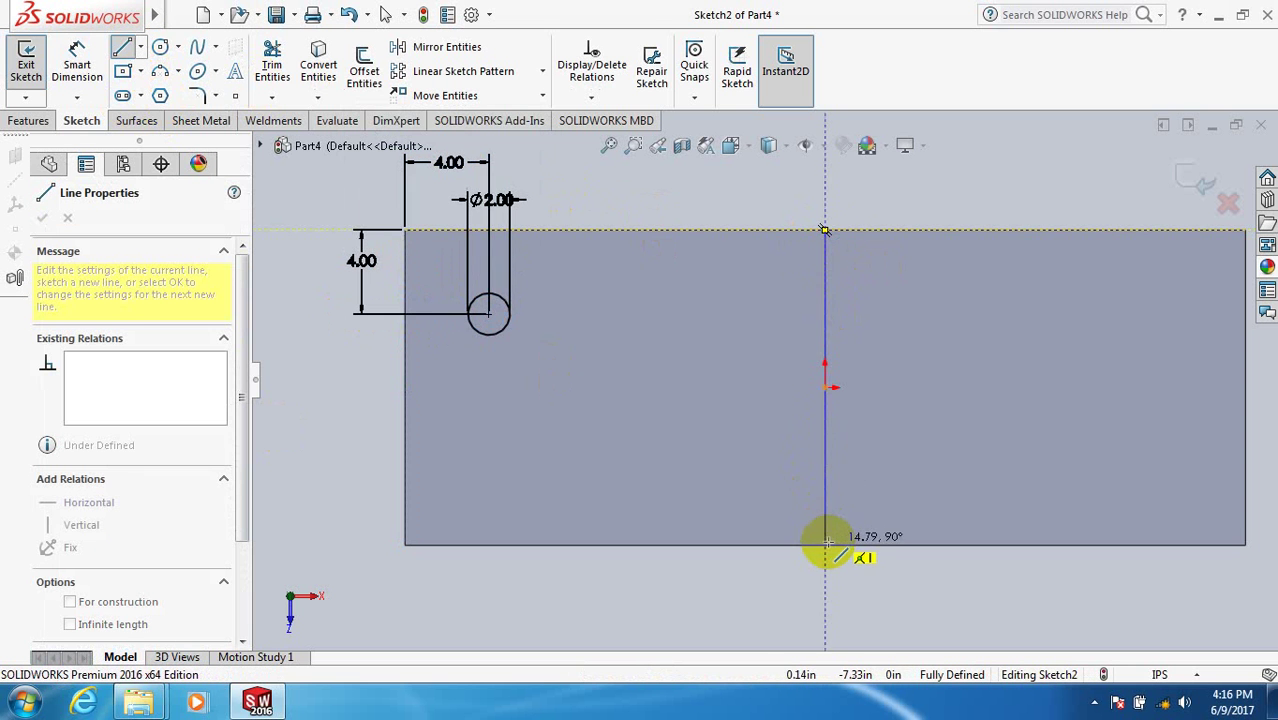
left_click(824, 545)
right_click(826, 543)
left_click(820, 435)
left_click(128, 47)
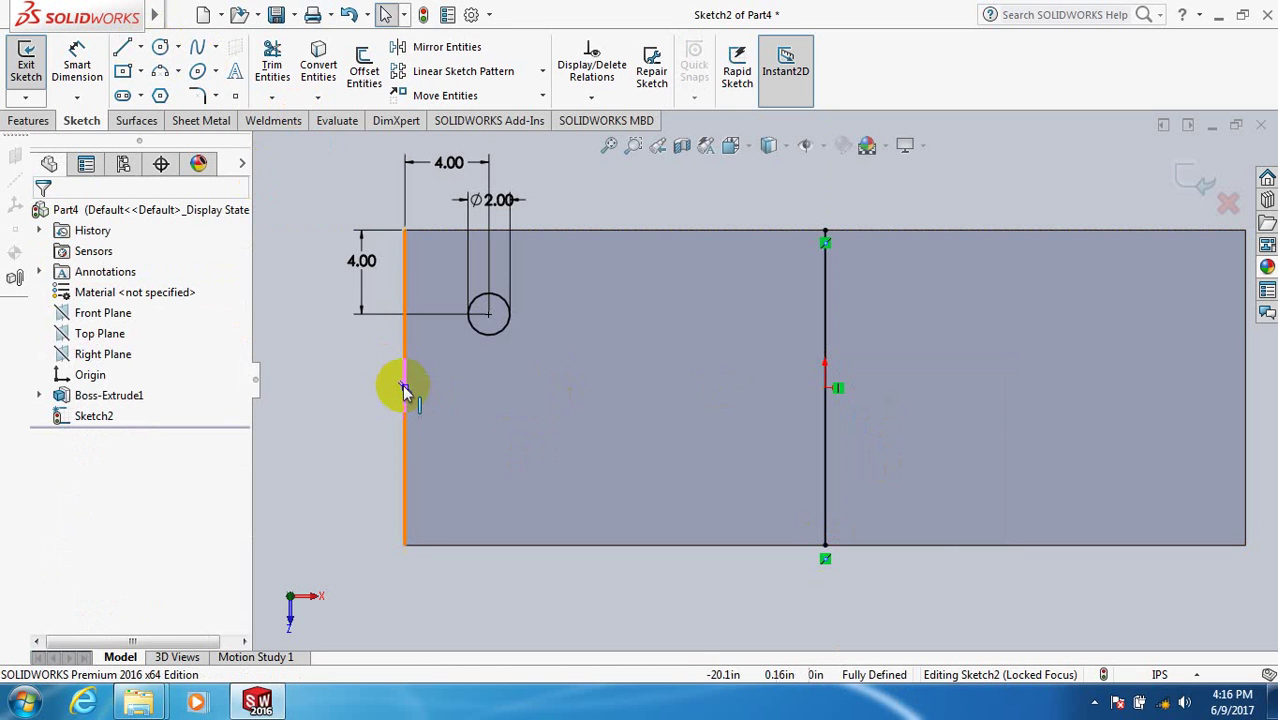
left_click(122, 46)
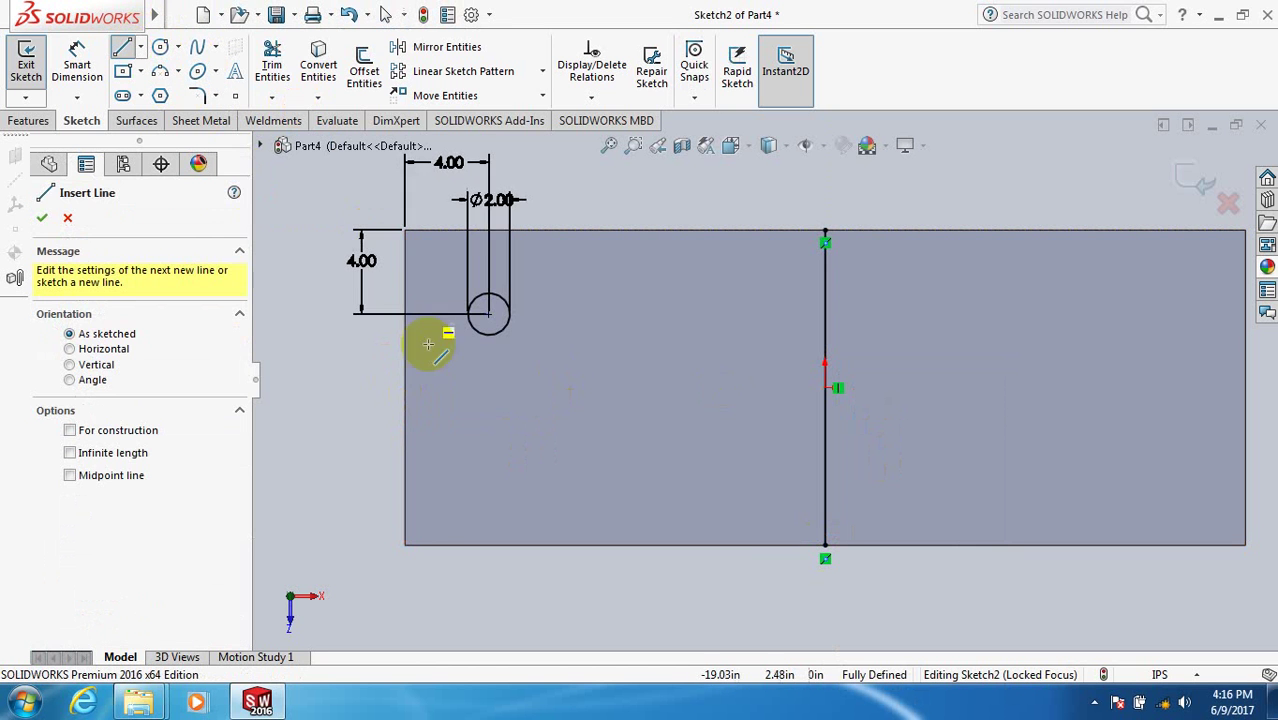
left_click(404, 388)
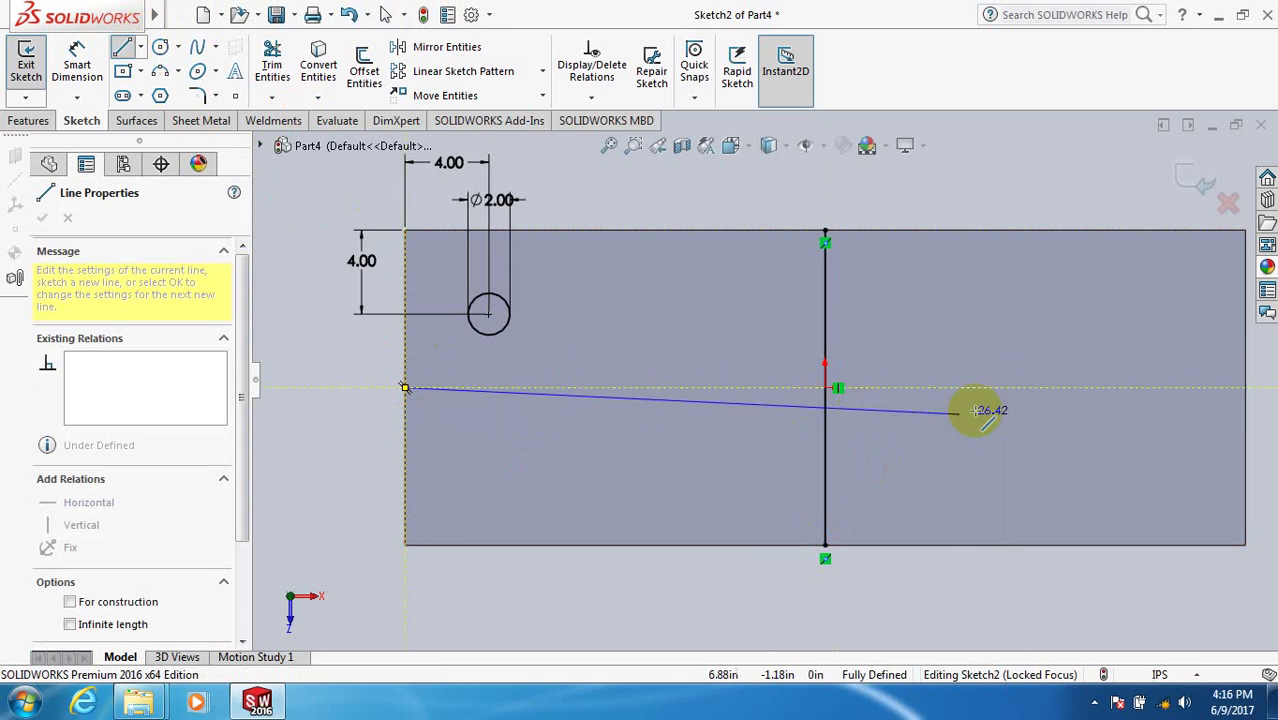
left_click(1245, 388)
right_click(1245, 390)
left_click(1230, 400)
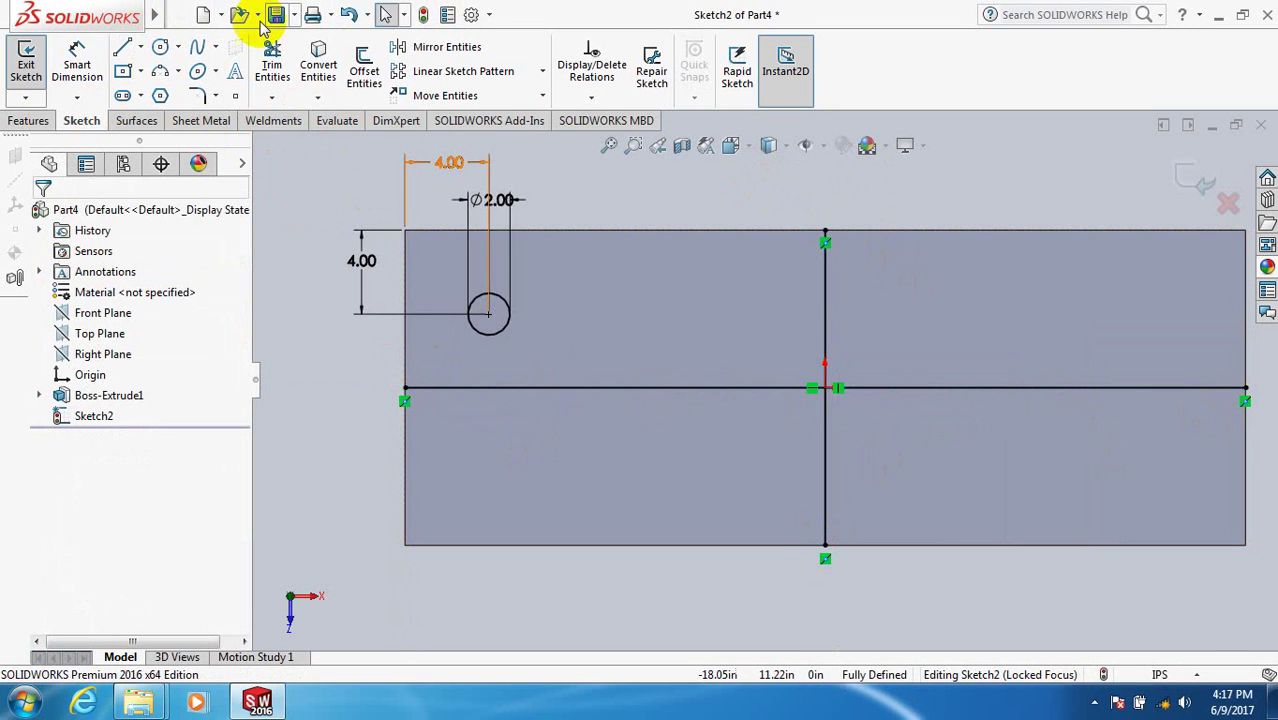
- Mirror the circle across the horizontal centre line
left_click(474, 53)
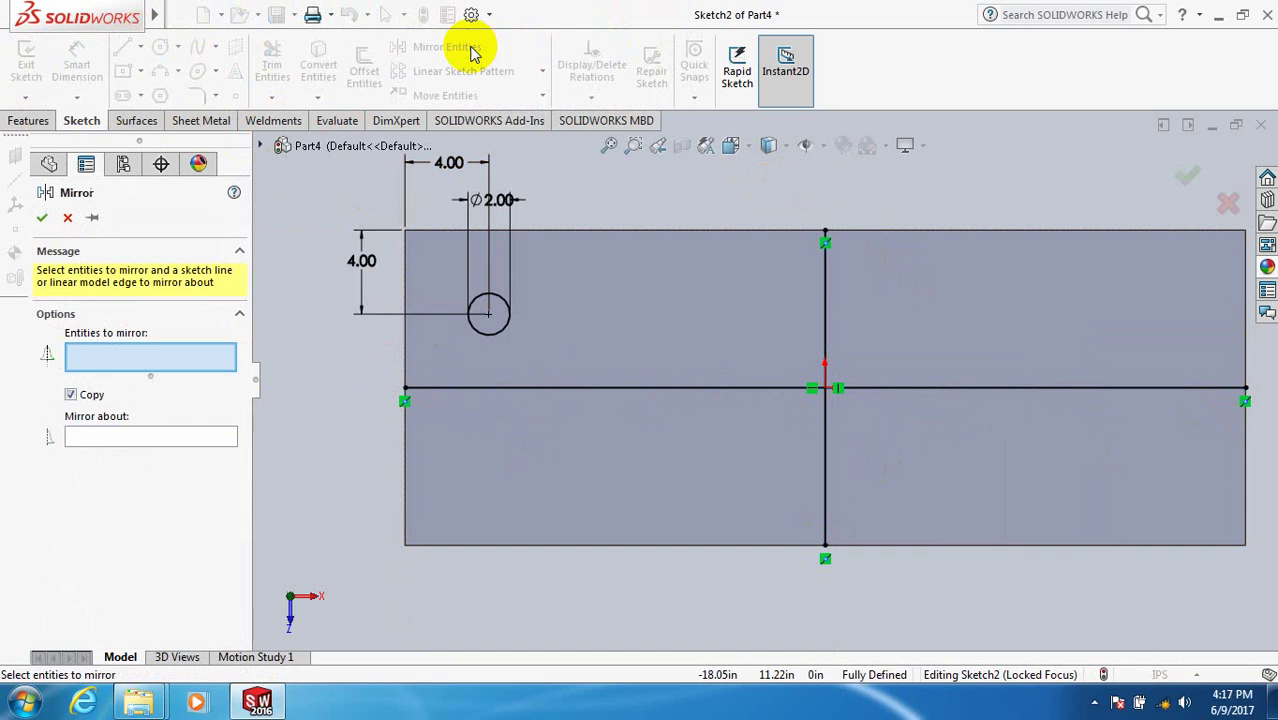
left_click(197, 360)
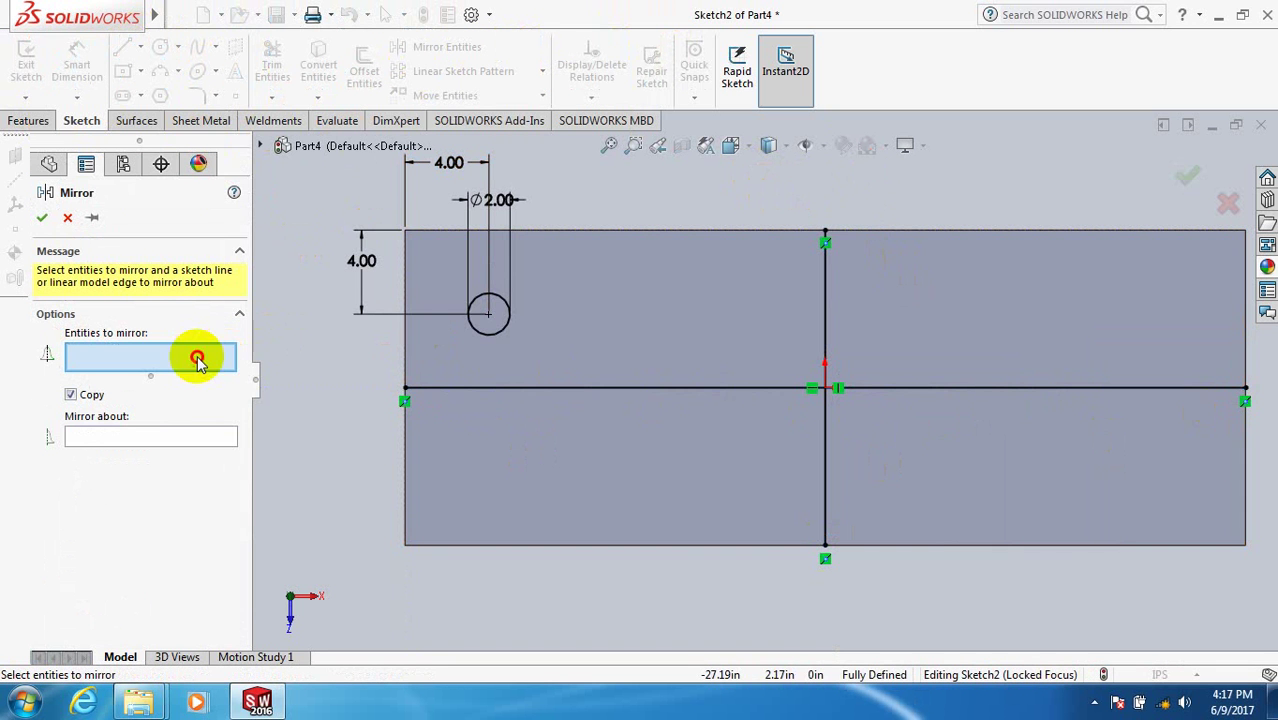
left_click(503, 338)
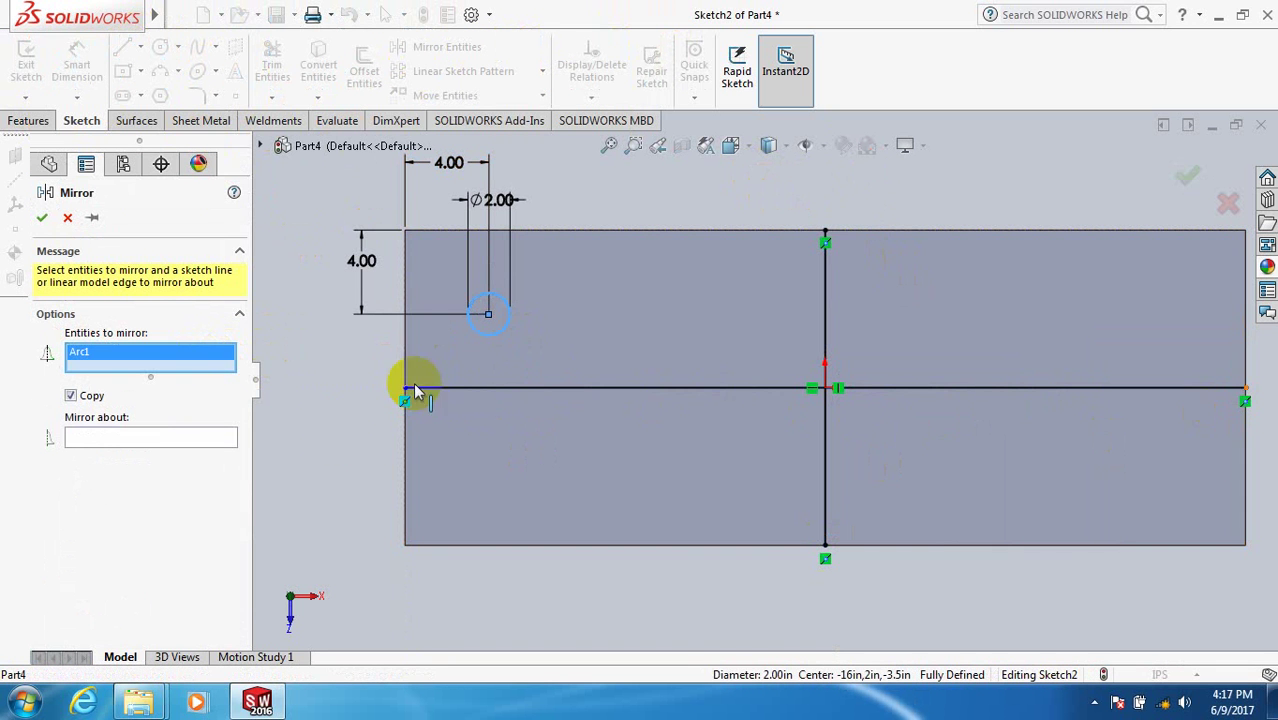
left_click(211, 444)
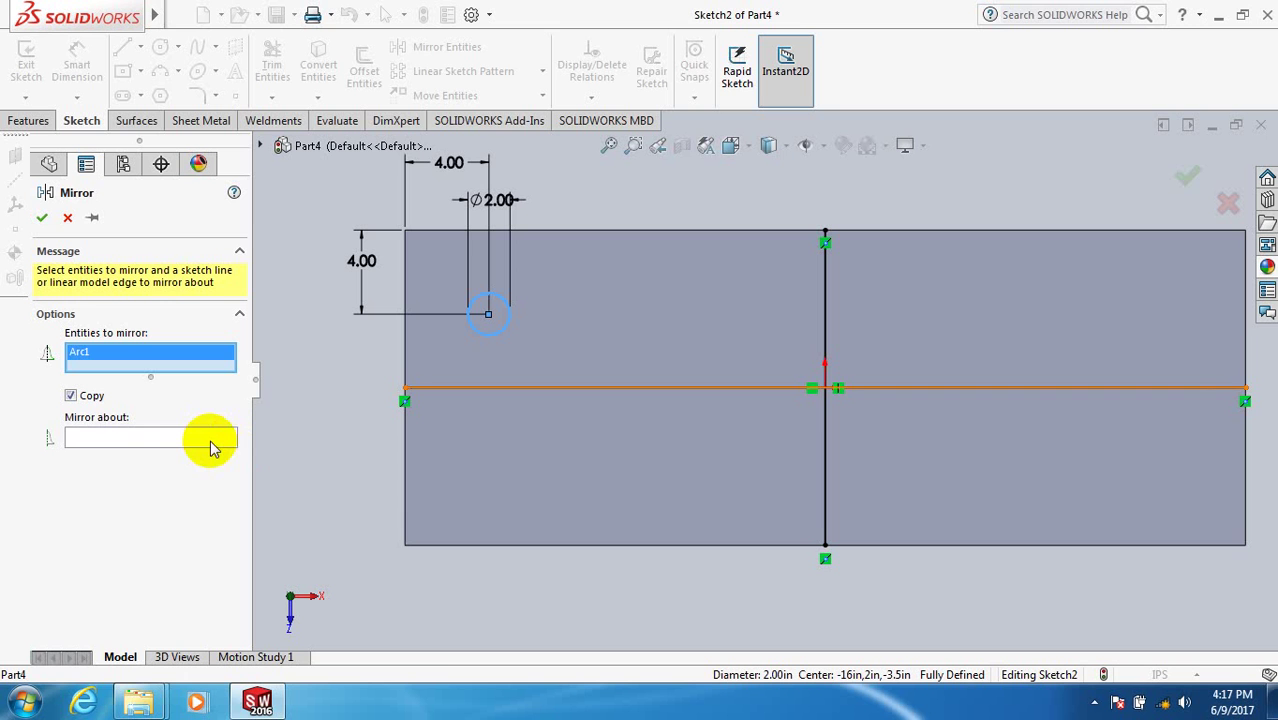
left_click(170, 440)
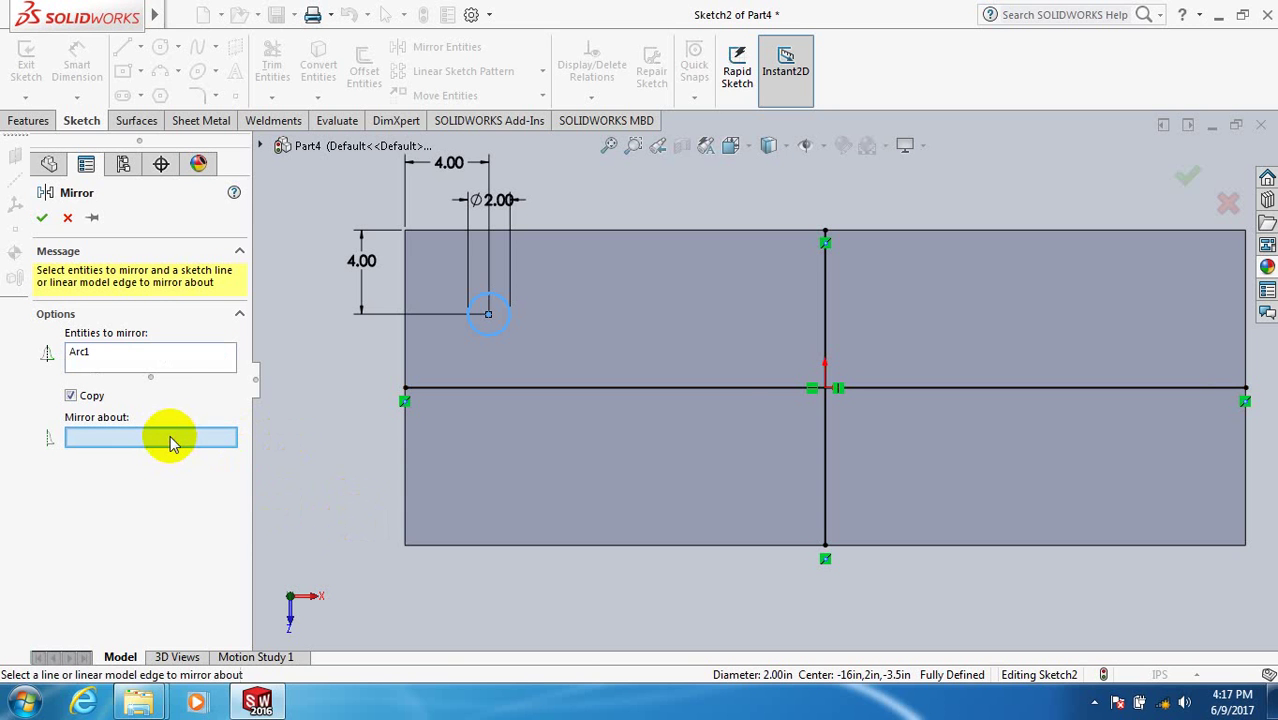
left_click(666, 389)
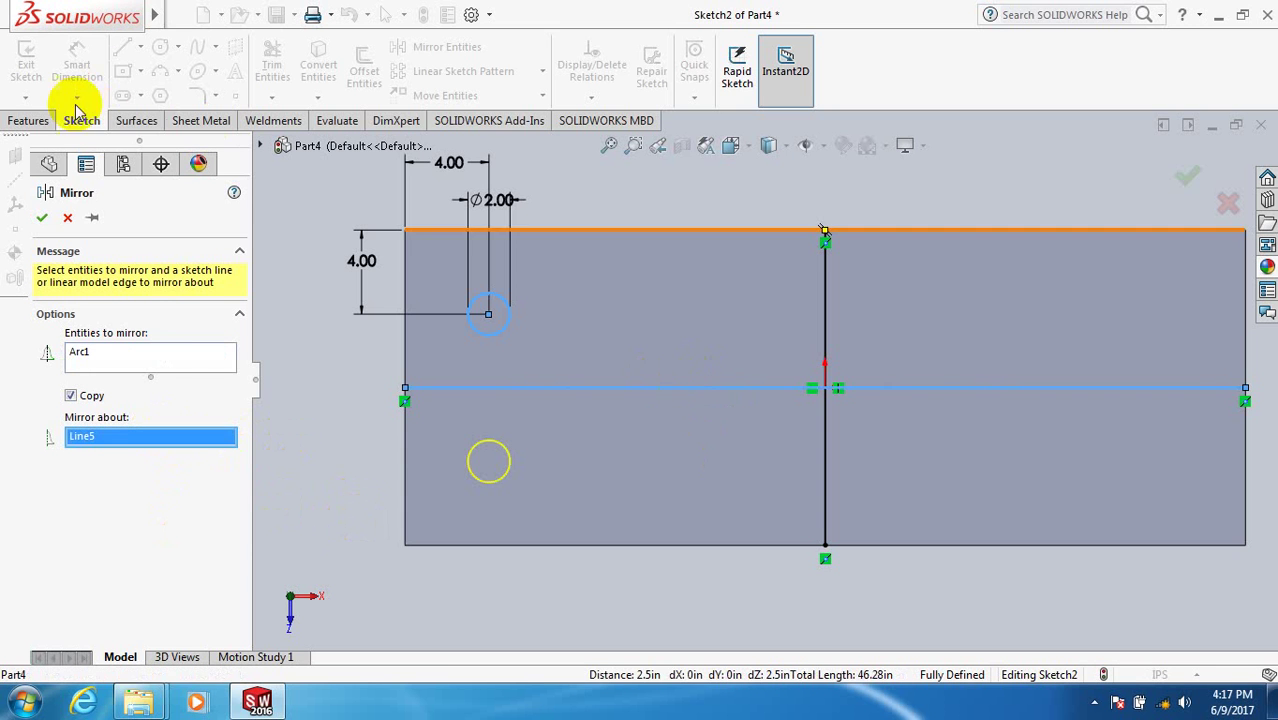
left_click(41, 219)
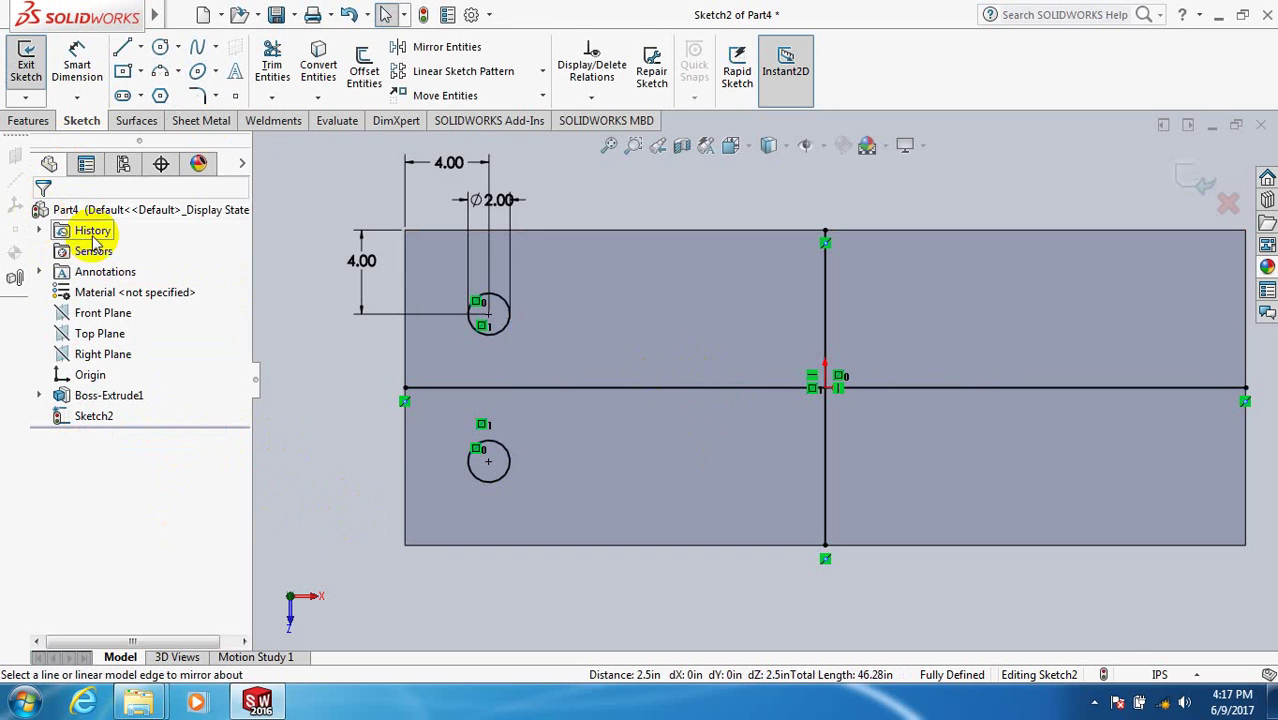
- Mirror both left circles across the vertical centre line to the right side
left_click(456, 52)
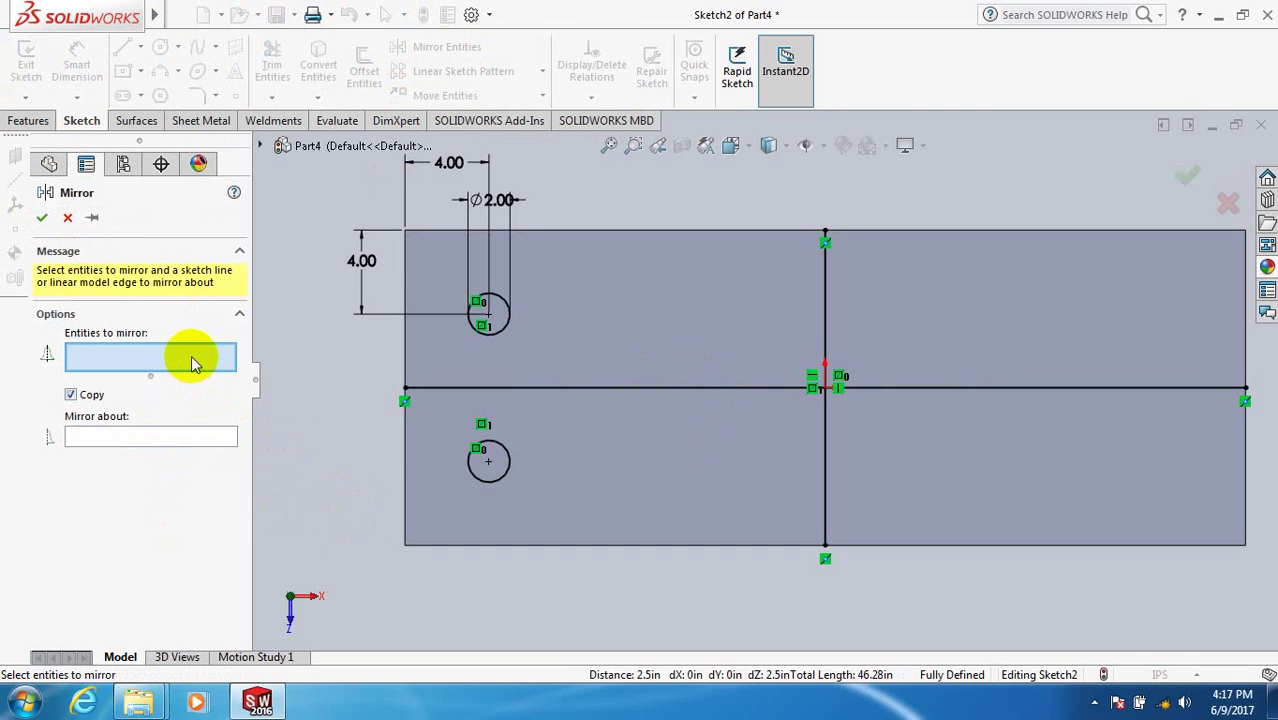
left_click(510, 328)
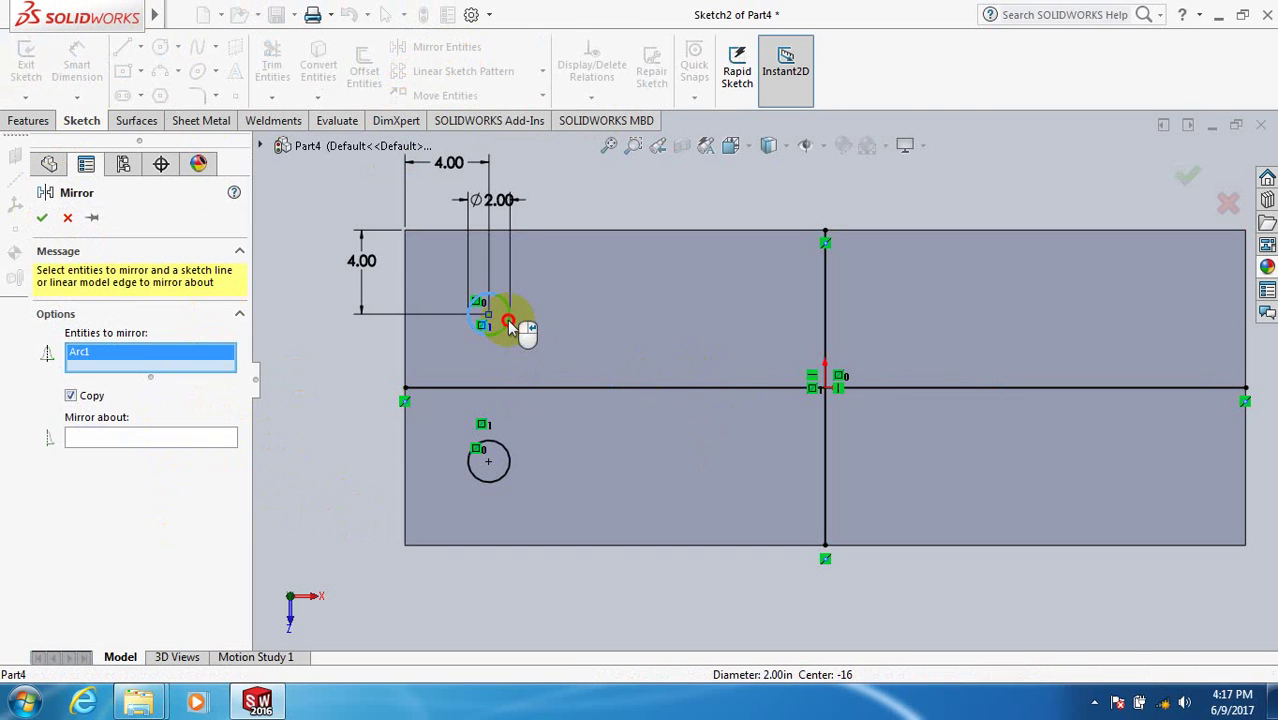
left_click(510, 465)
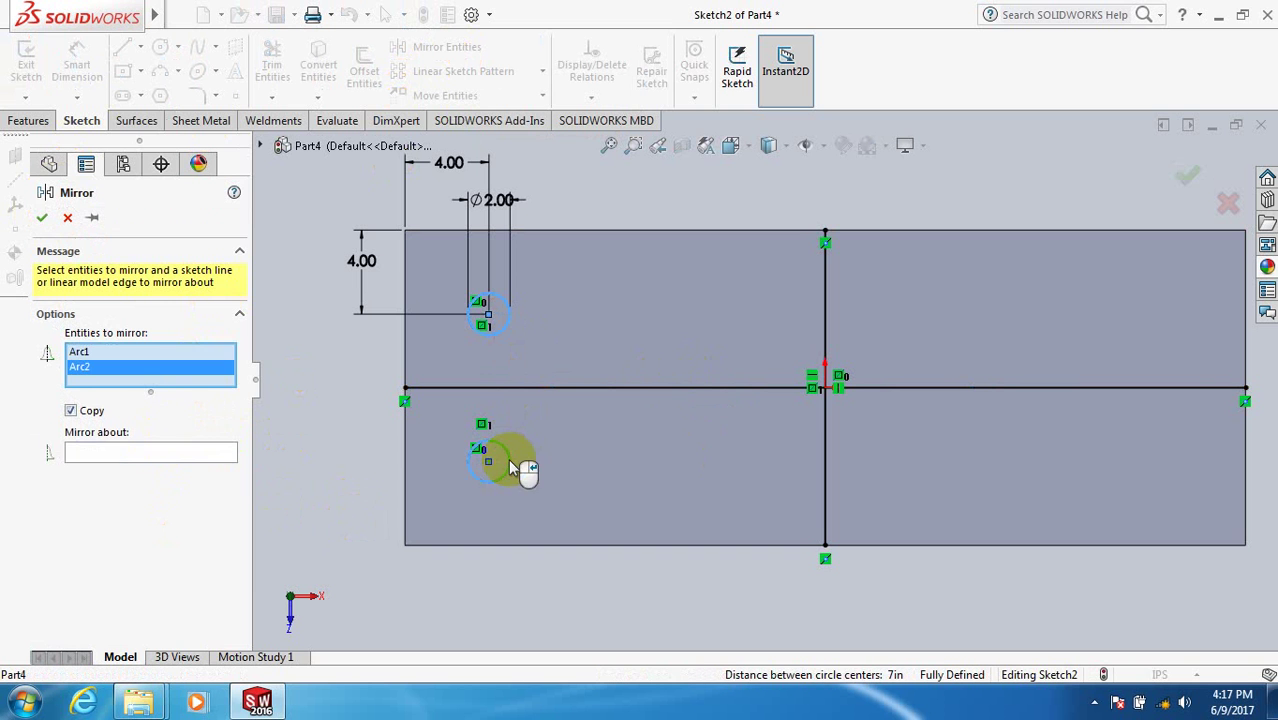
left_click(212, 455)
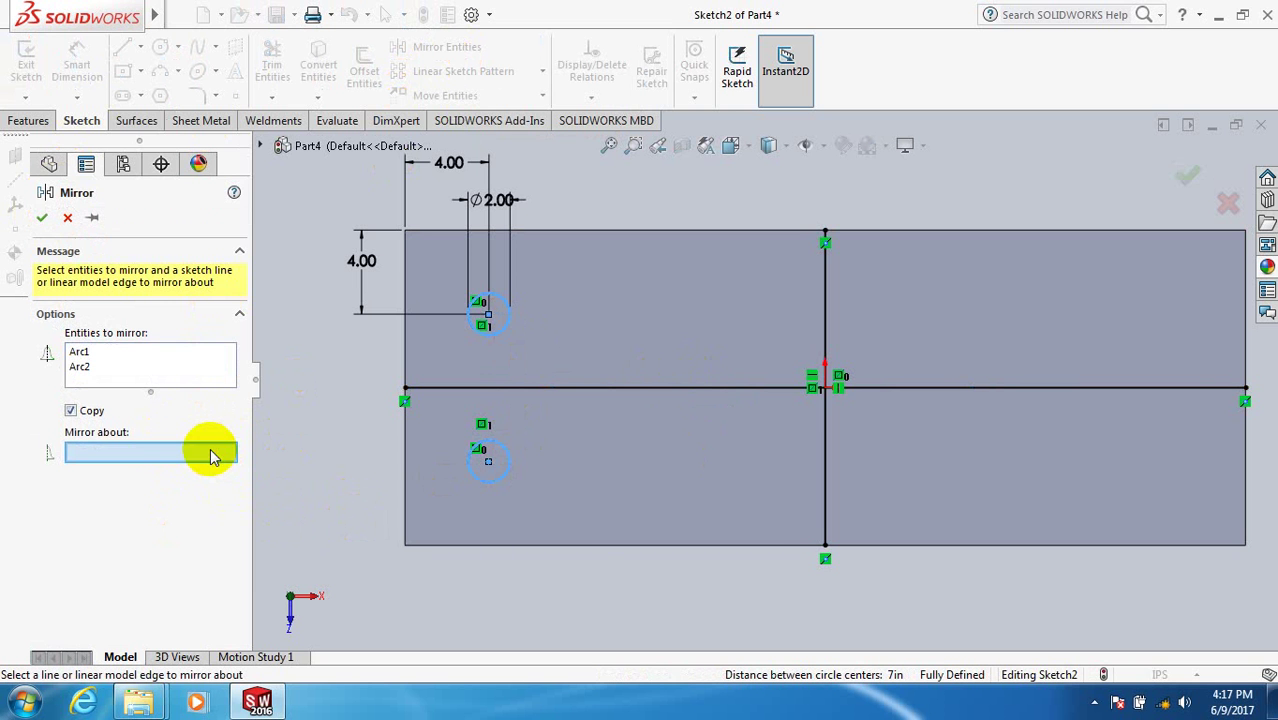
left_click(825, 505)
left_click(42, 217)
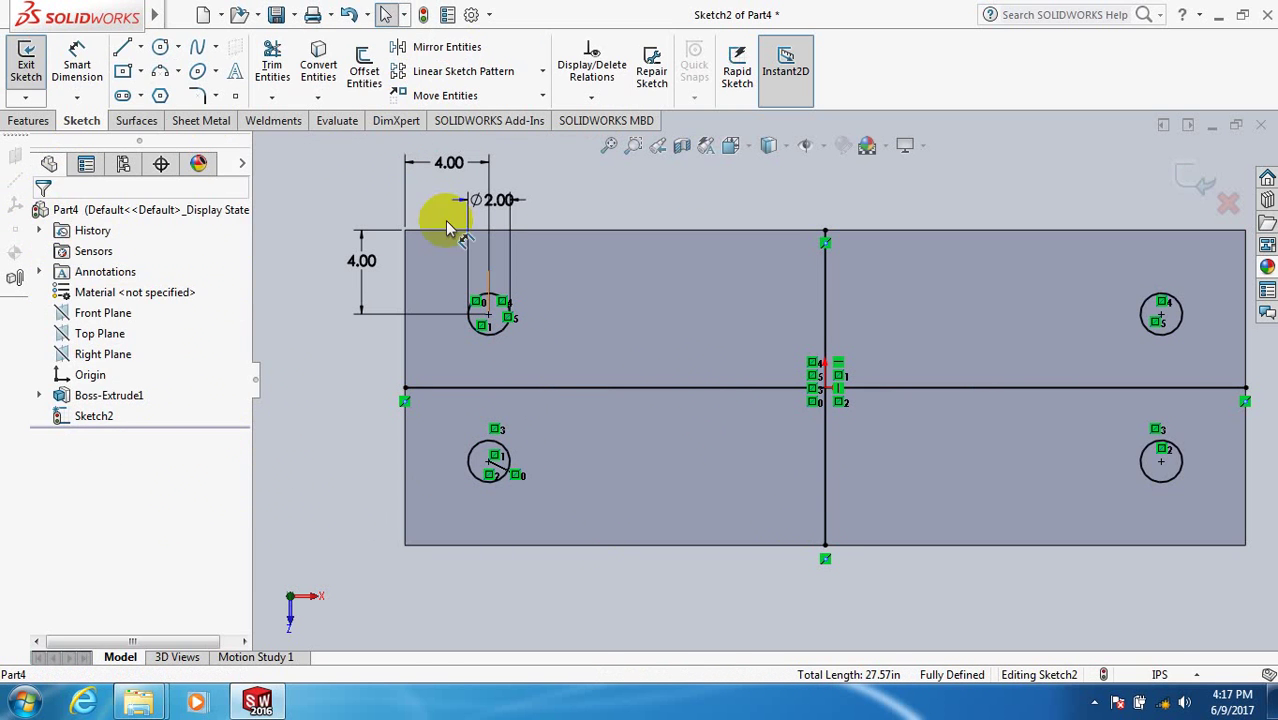
- Delete the vertical and horizontal centre lines
left_click(825, 312)
key("Delete")
left_click(879, 386)
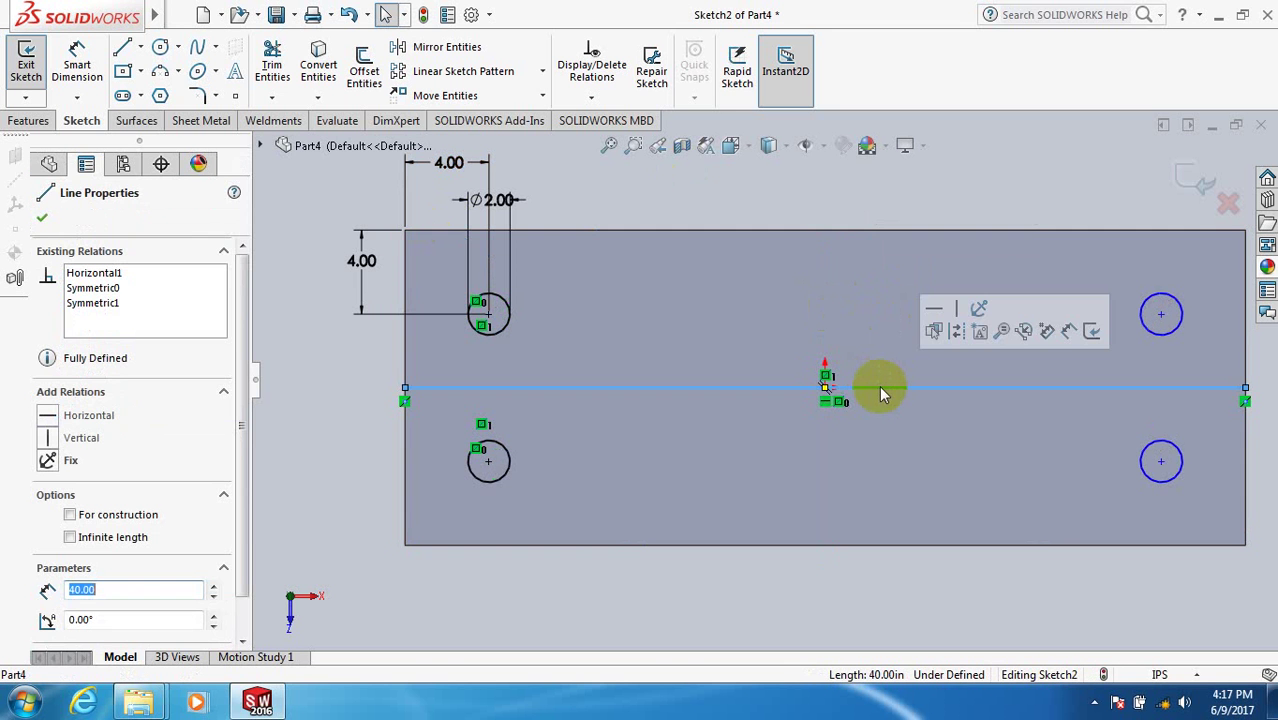
key("Delete")
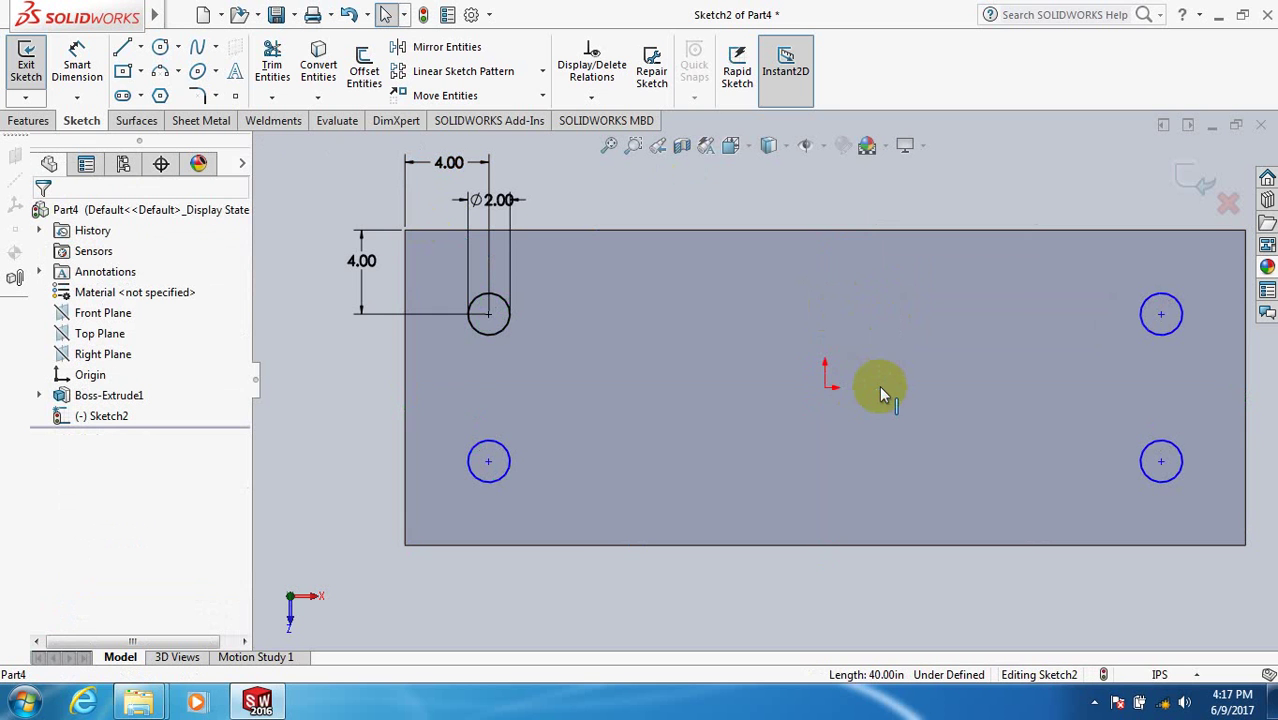
- Exit the sketch and extrude Sketch2's four circles 15 in as Boss-Extrude2
left_click(1195, 183)
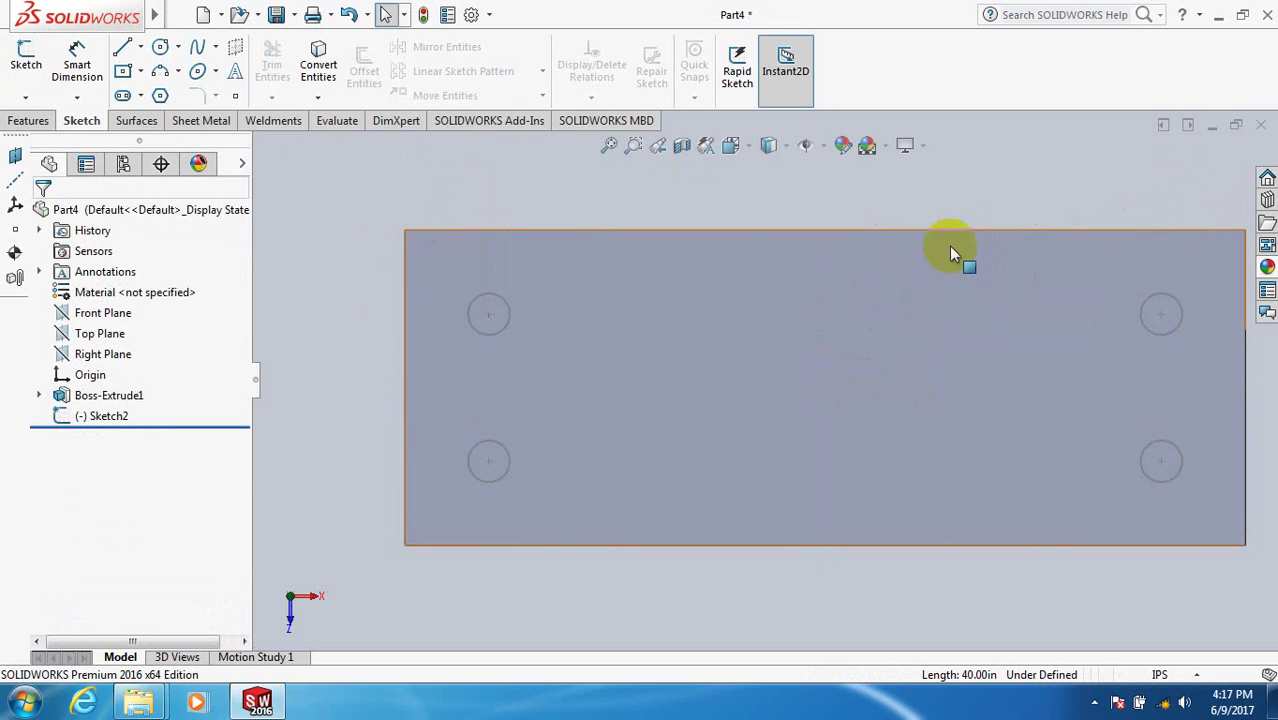
middle_click_drag(792, 262, 827, 320)
key("z")
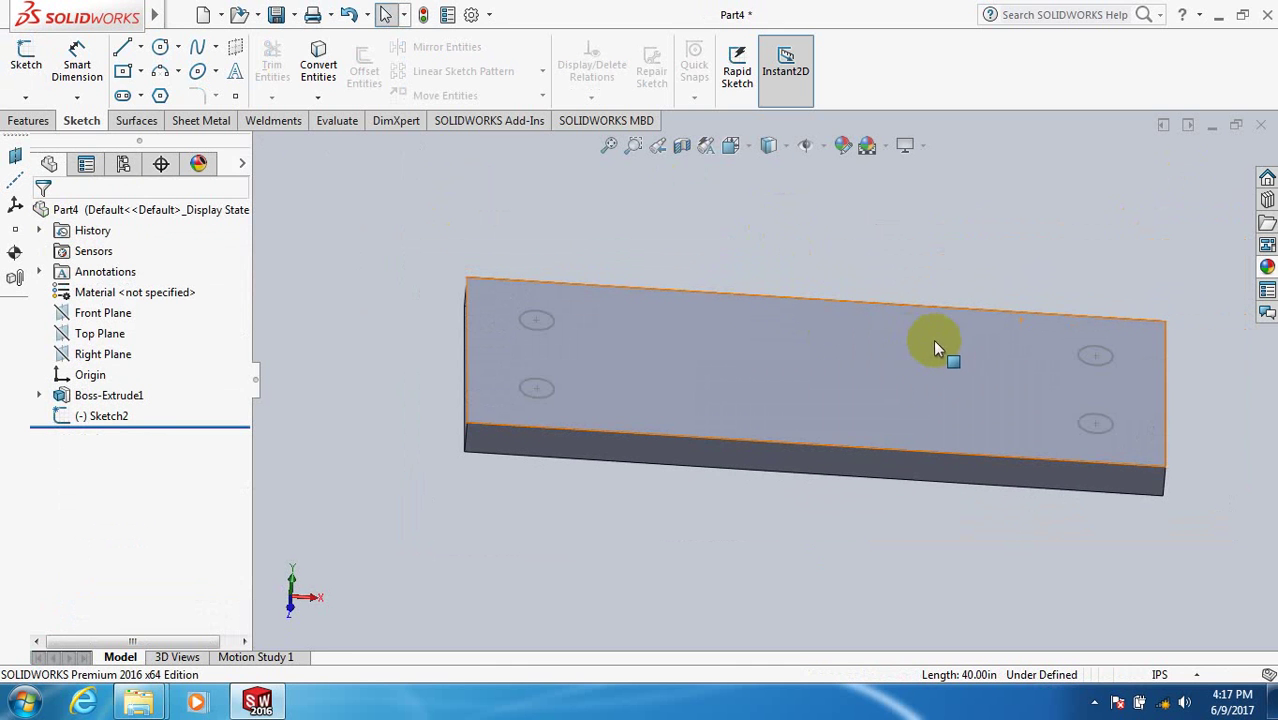
left_click(100, 416)
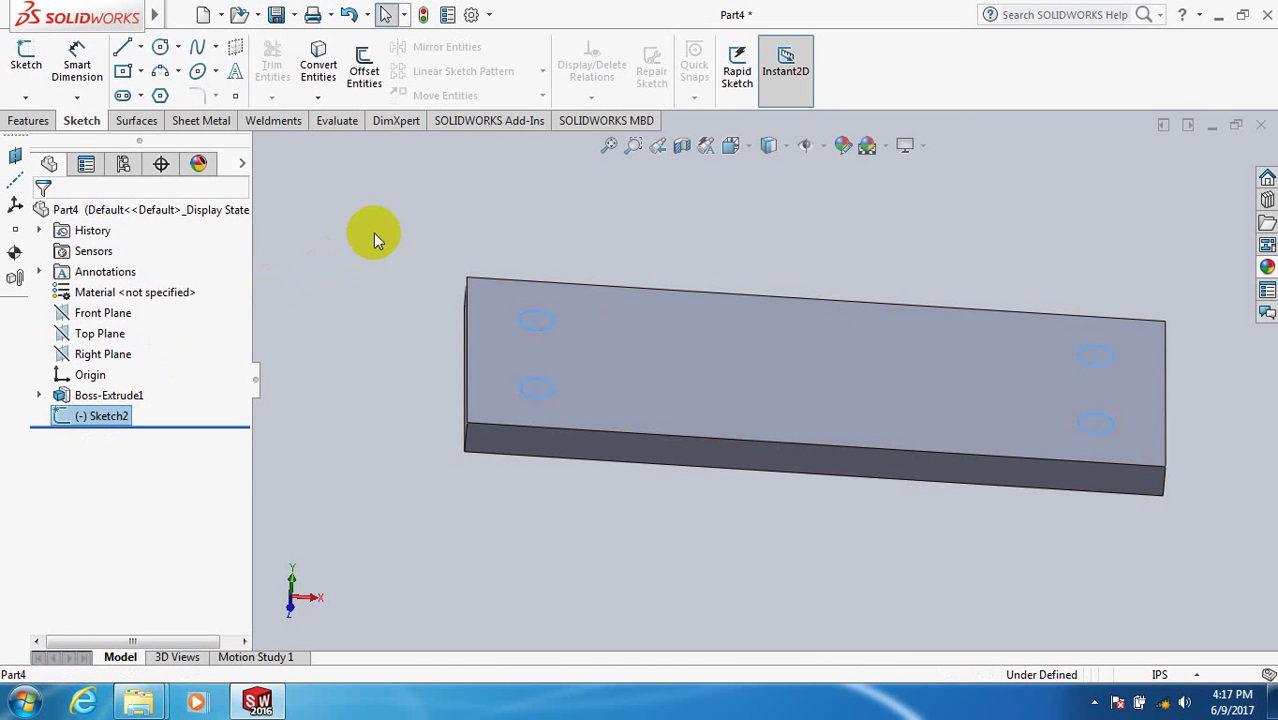
left_click(26, 122)
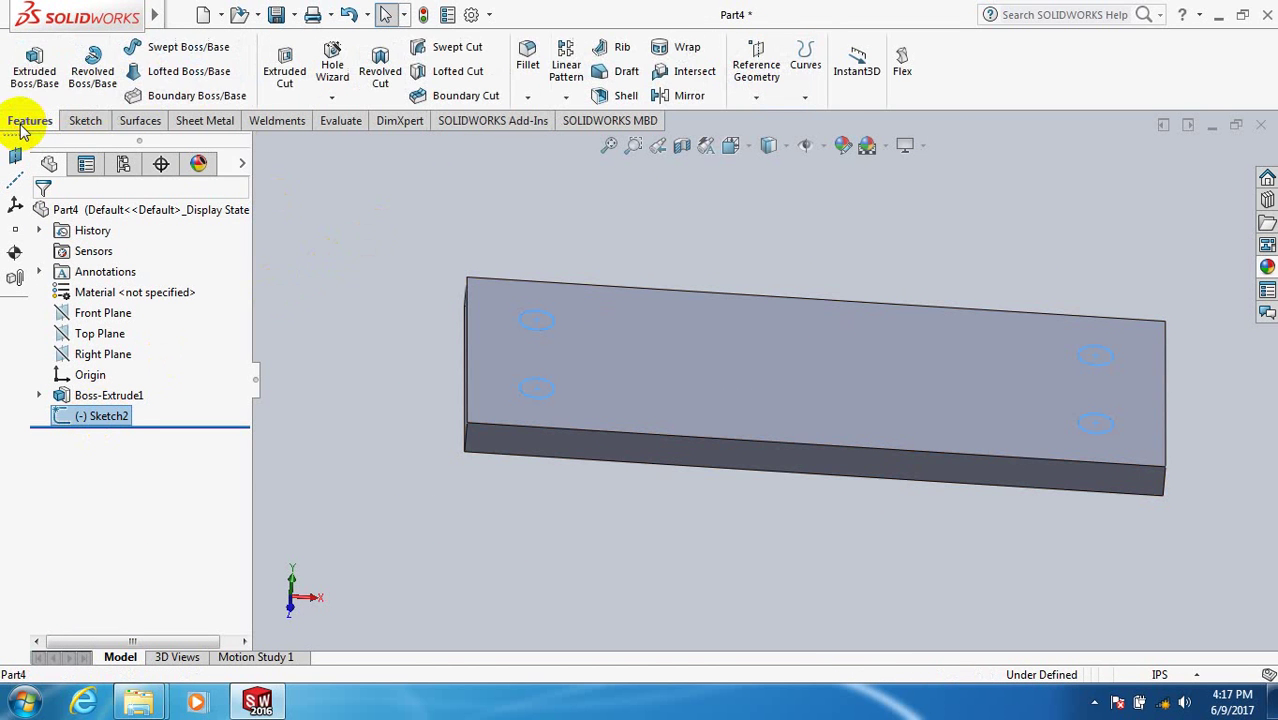
left_click(34, 66)
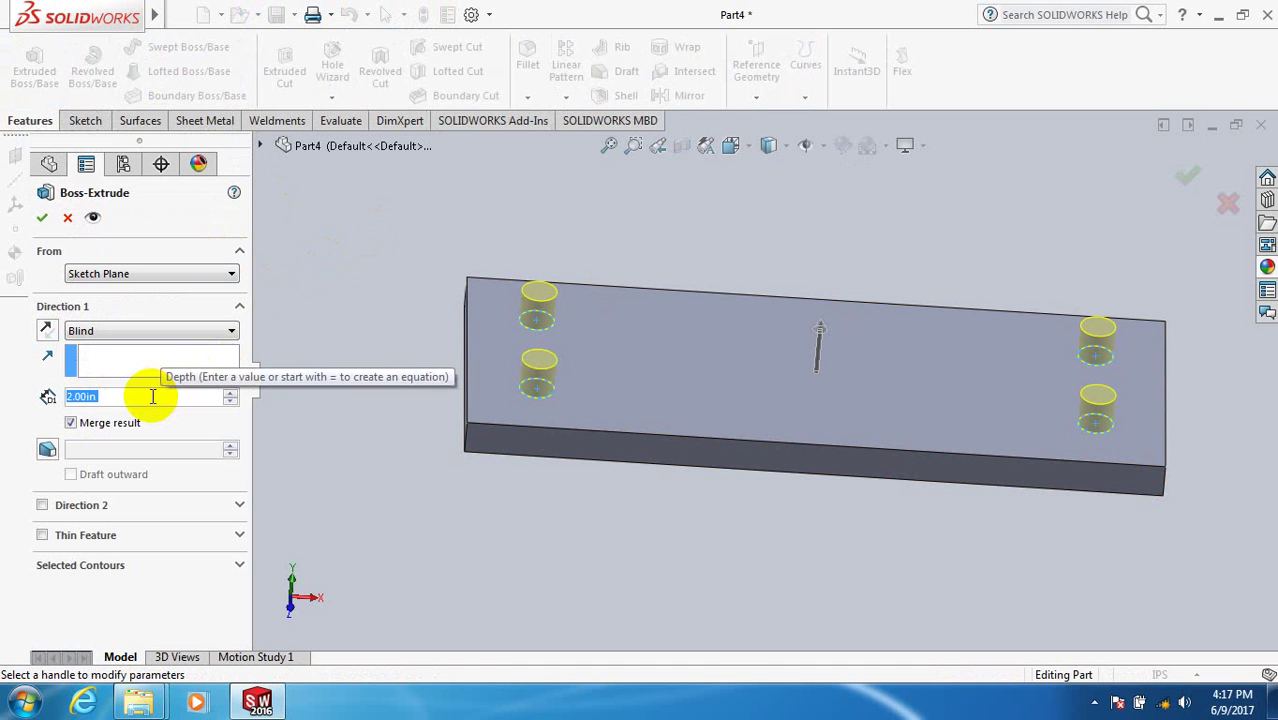
type("1")
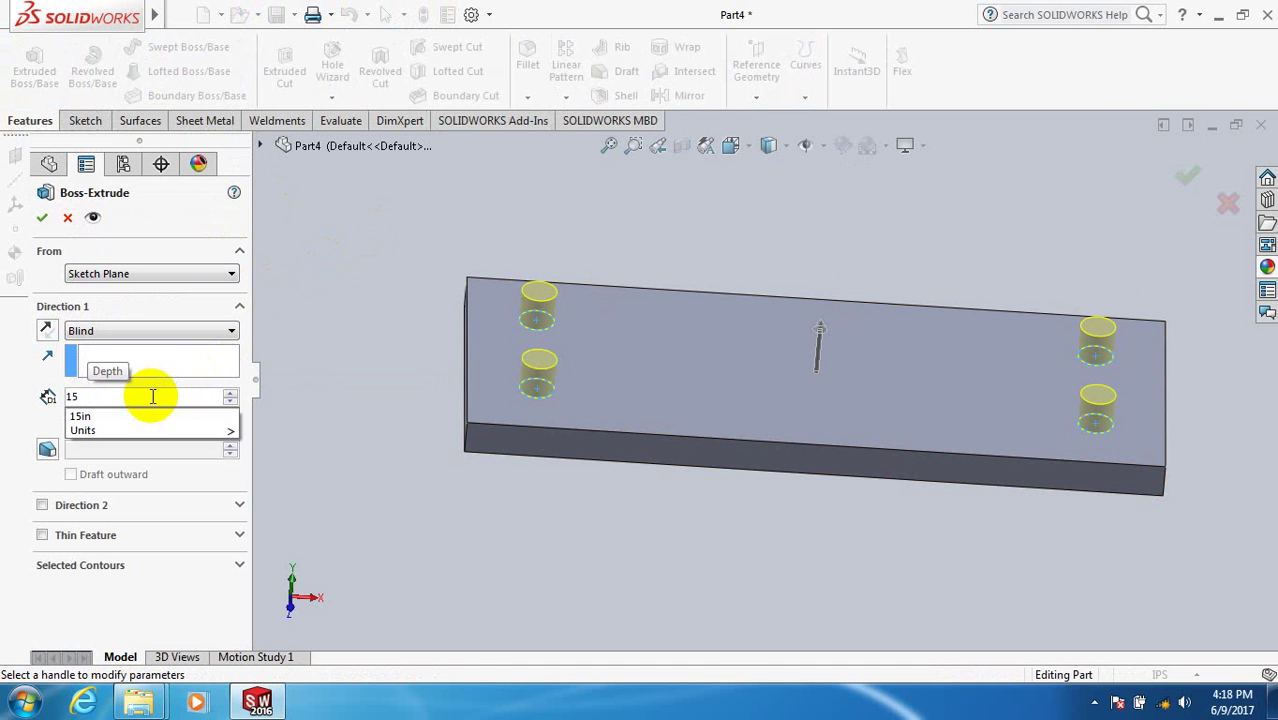
type("5")
key("Return")
middle_click_drag(752, 377, 853, 494)
middle_click_drag(830, 251, 799, 290)
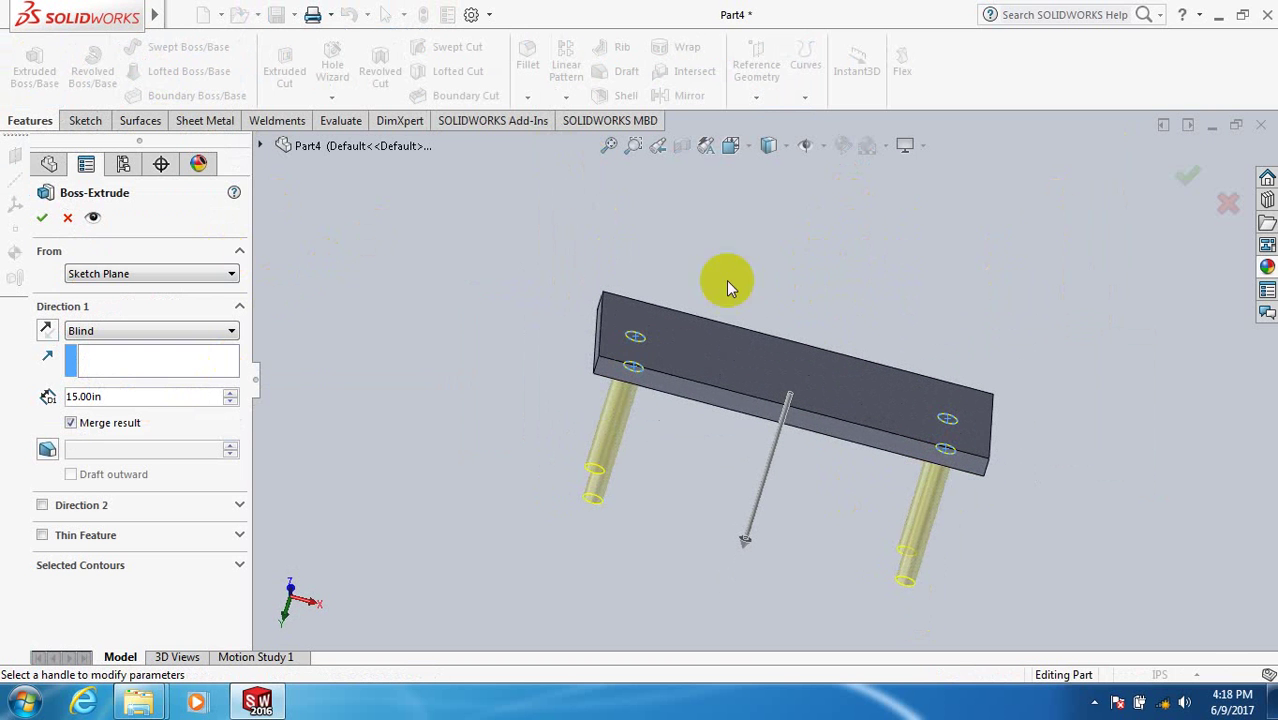
left_click(42, 217)
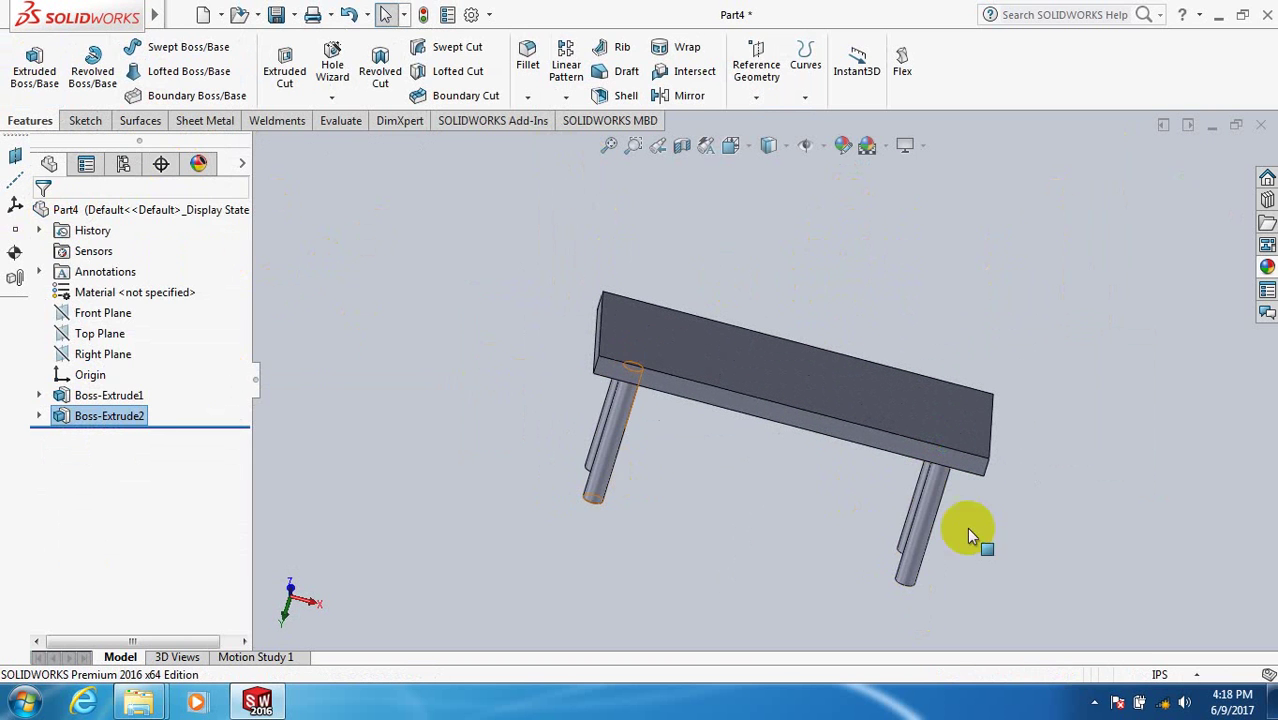
- Start a 0.5 in fillet and select the tabletop's front and front-corner edges
middle_click_drag(1094, 407, 990, 465)
left_click(838, 494)
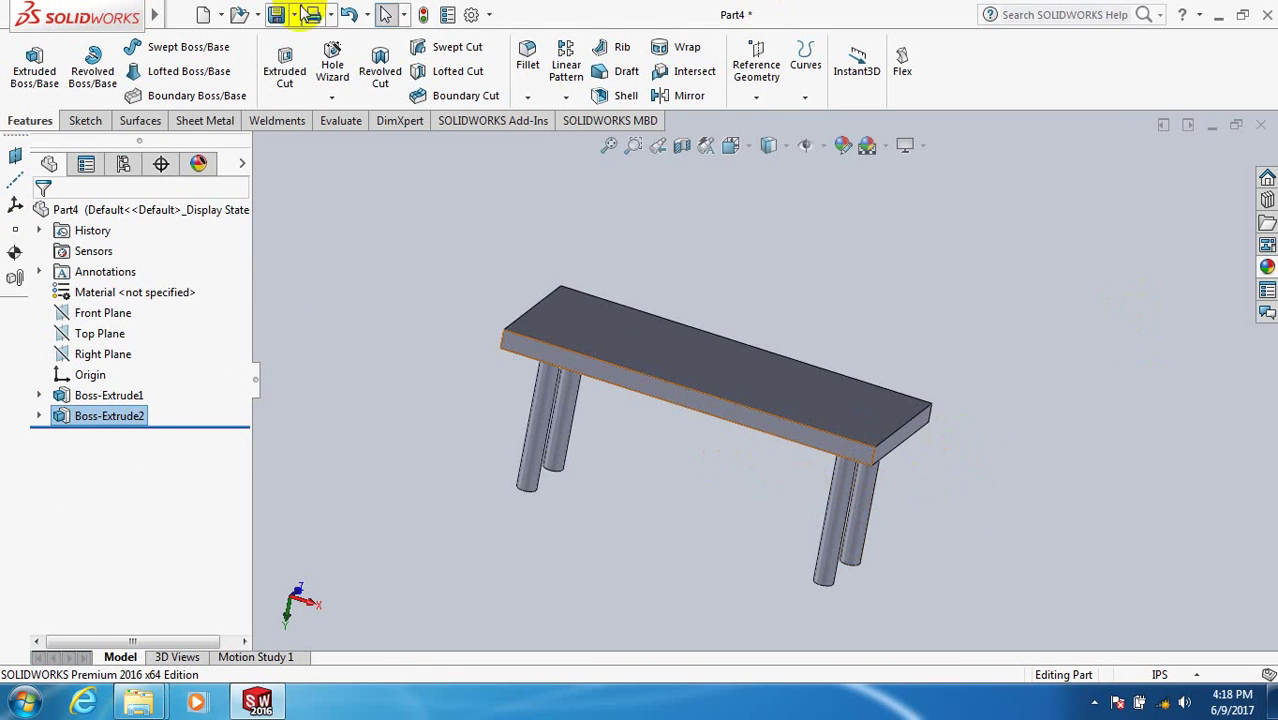
left_click(527, 60)
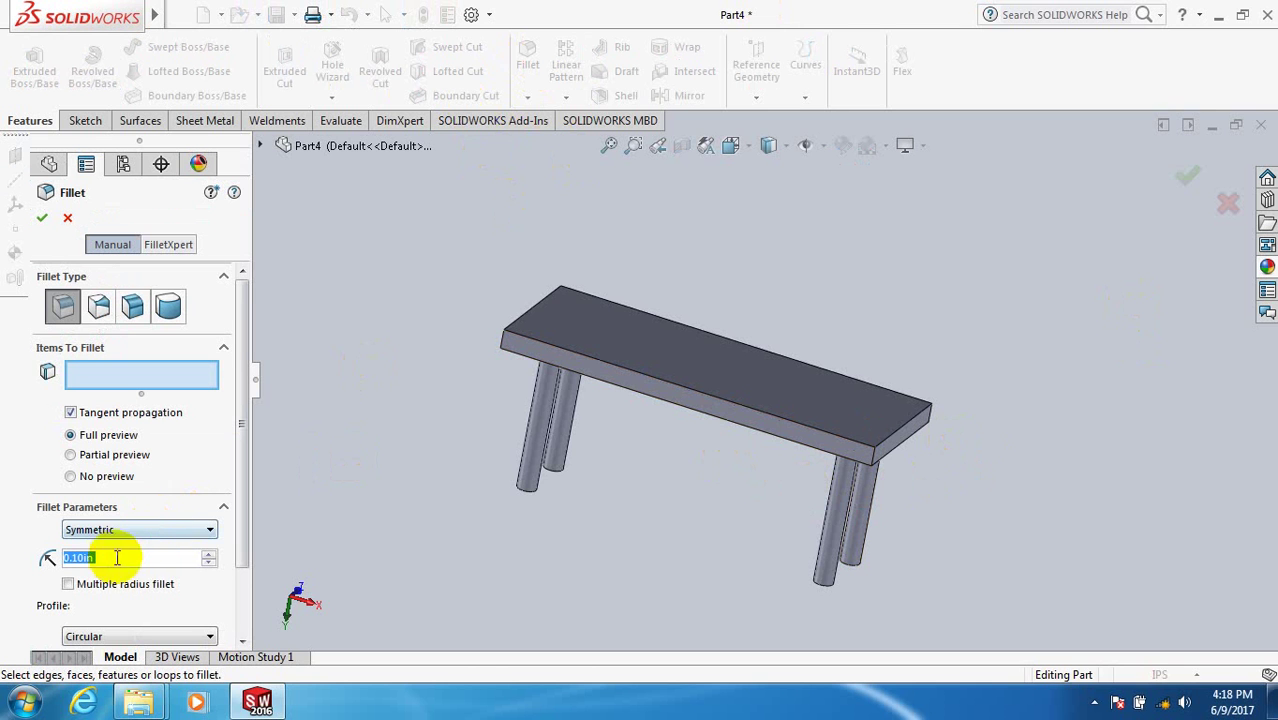
type(".5")
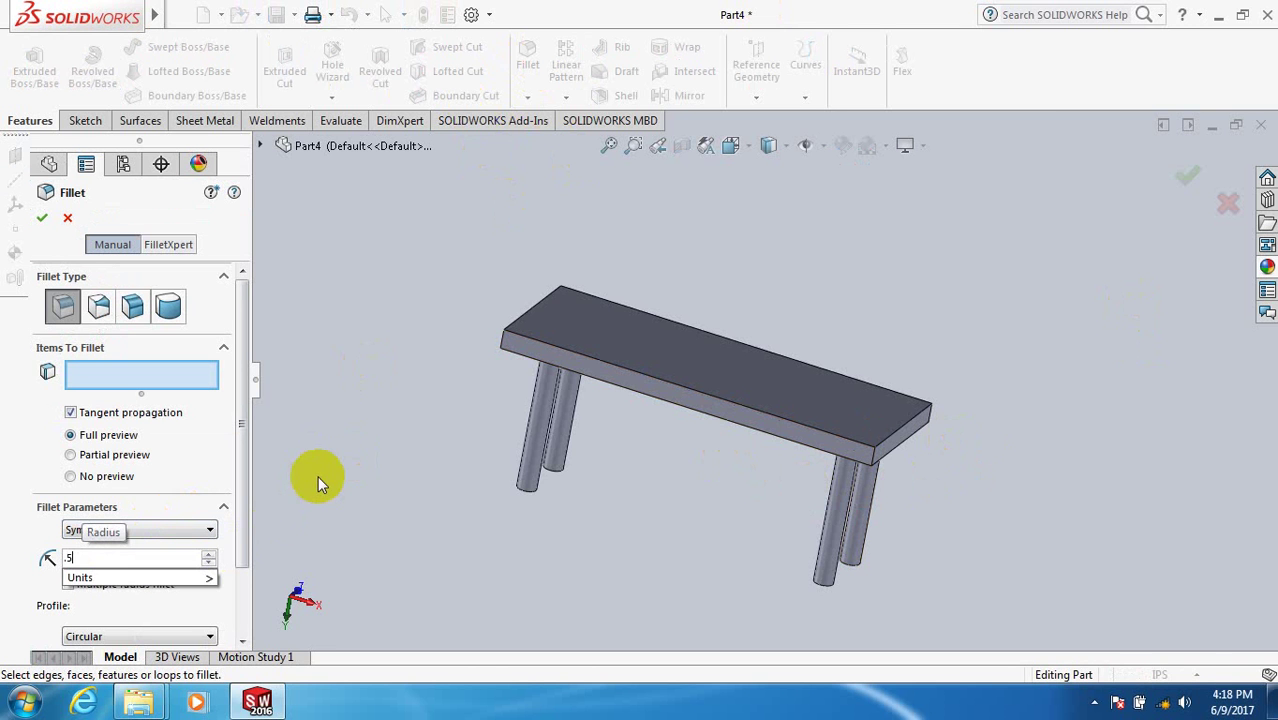
left_click(640, 376)
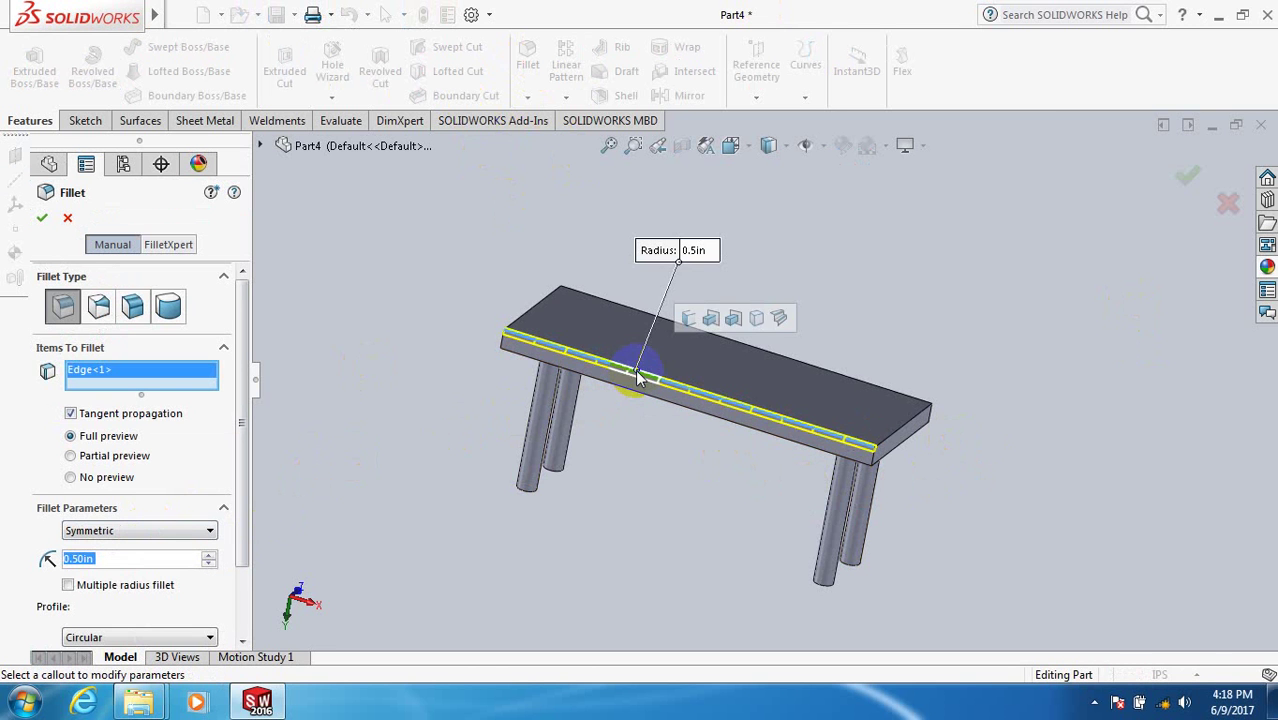
left_click(725, 428)
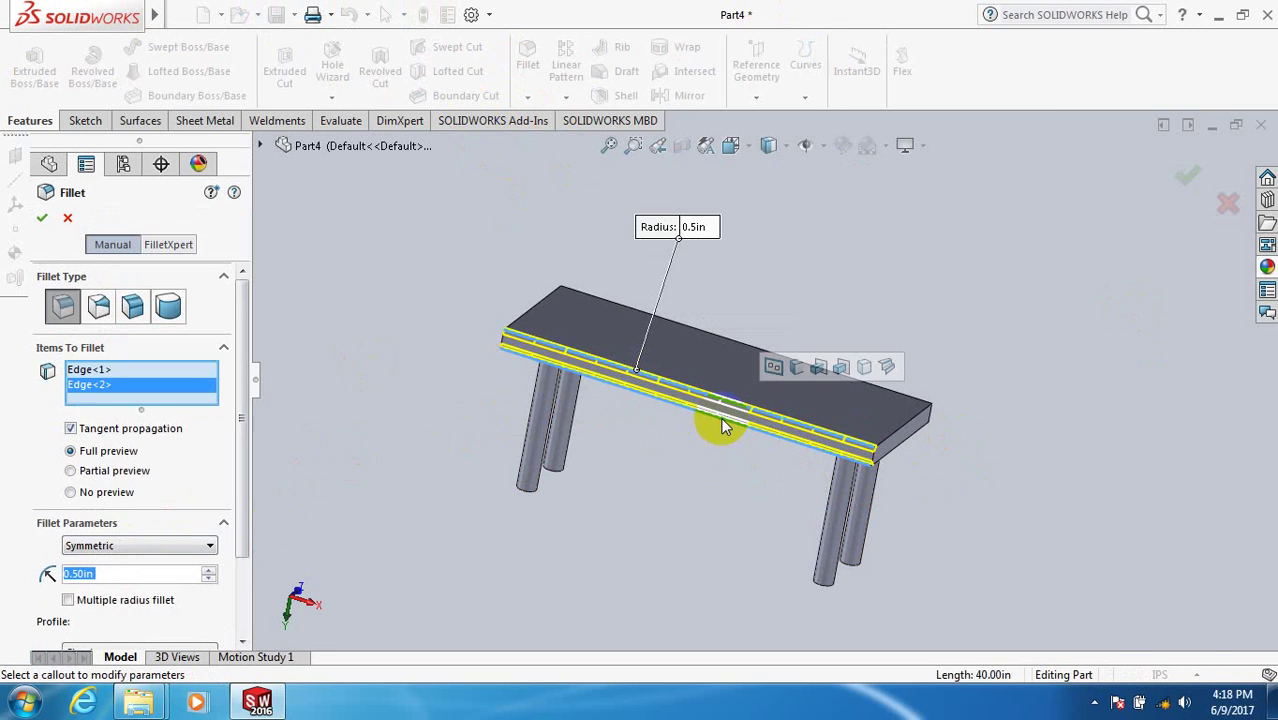
scroll(892, 428, "down", 4)
left_click(874, 414)
left_click(880, 446)
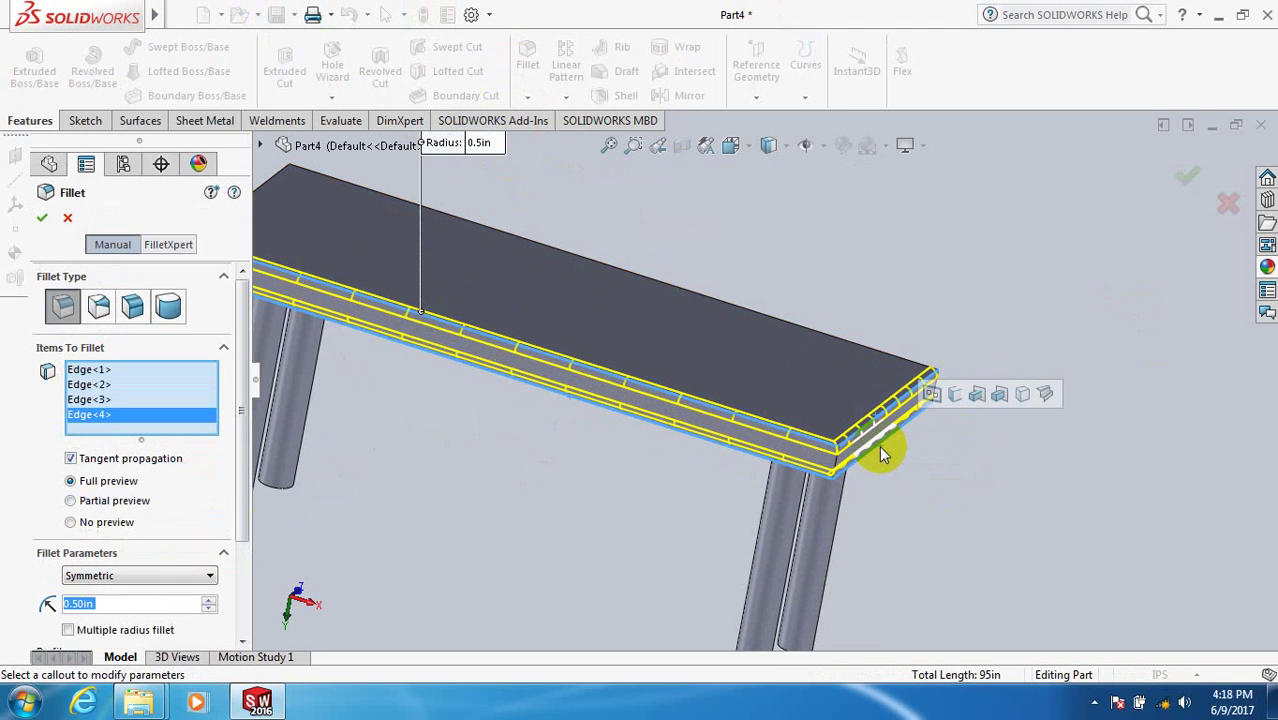
left_click(833, 466)
- Add the remaining right, corner and back tabletop edges and apply the fillet
mouse_move(893, 465)
middle_mouse_down()
mouse_move(970, 463)
mouse_move(893, 457)
mouse_move(896, 470)
middle_mouse_up()
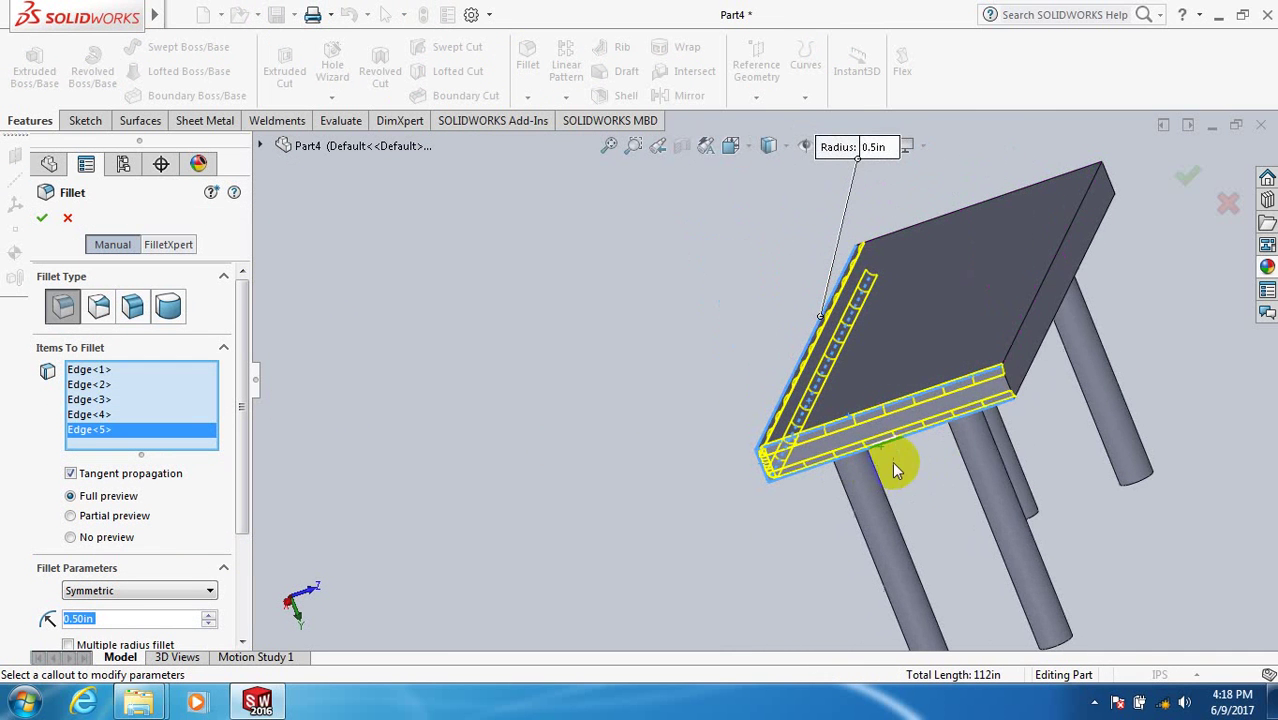
left_click(1016, 385)
left_click(1030, 326)
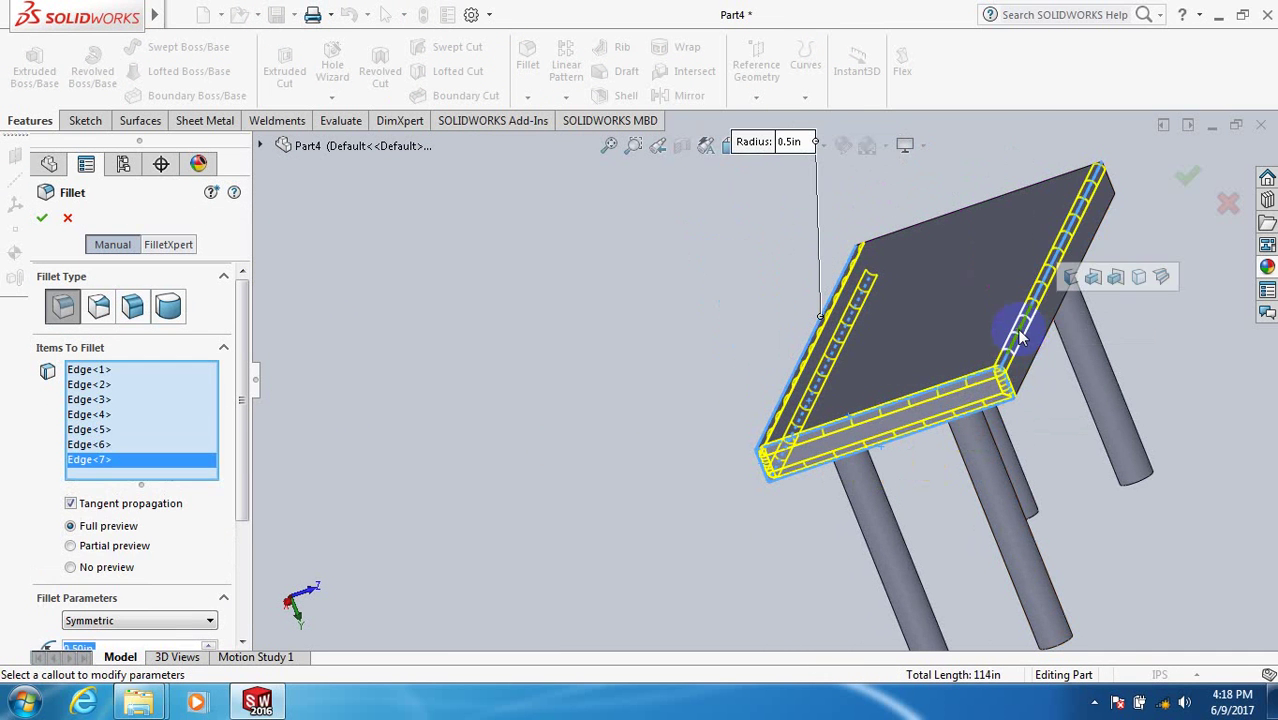
left_click(1038, 351)
middle_click_drag(1116, 353, 1016, 214)
left_click(1030, 248)
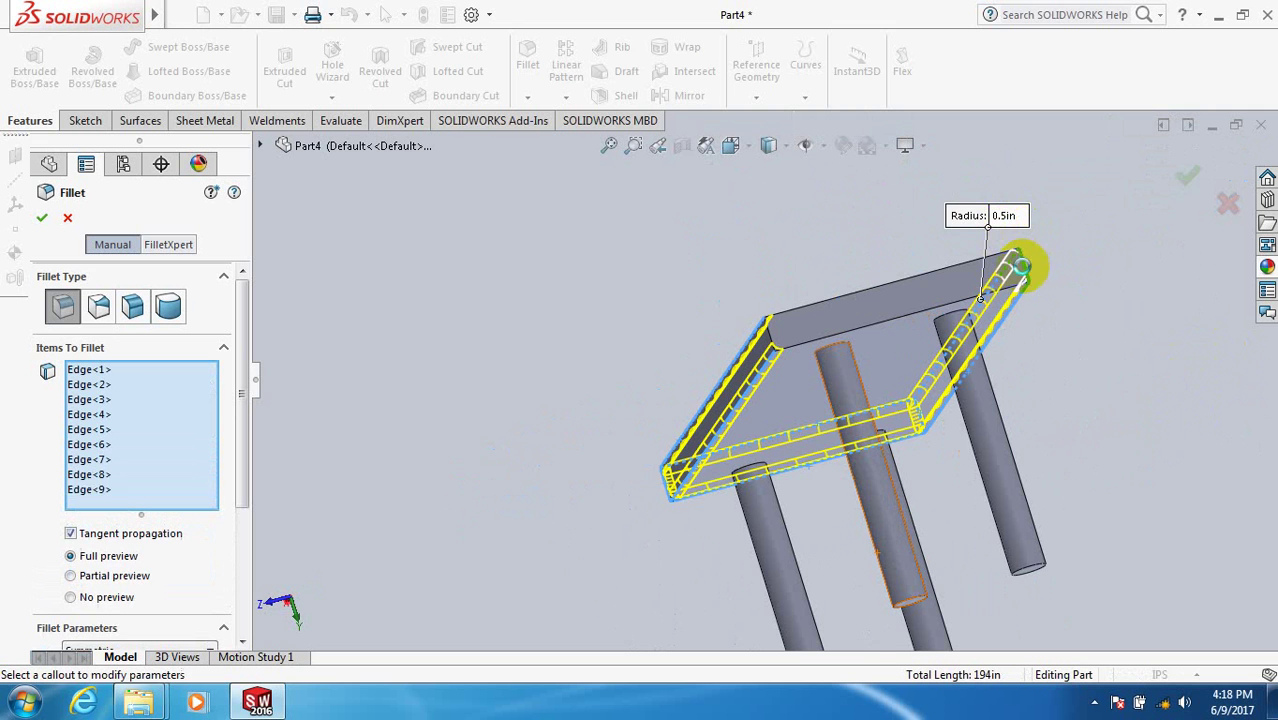
left_click(772, 342)
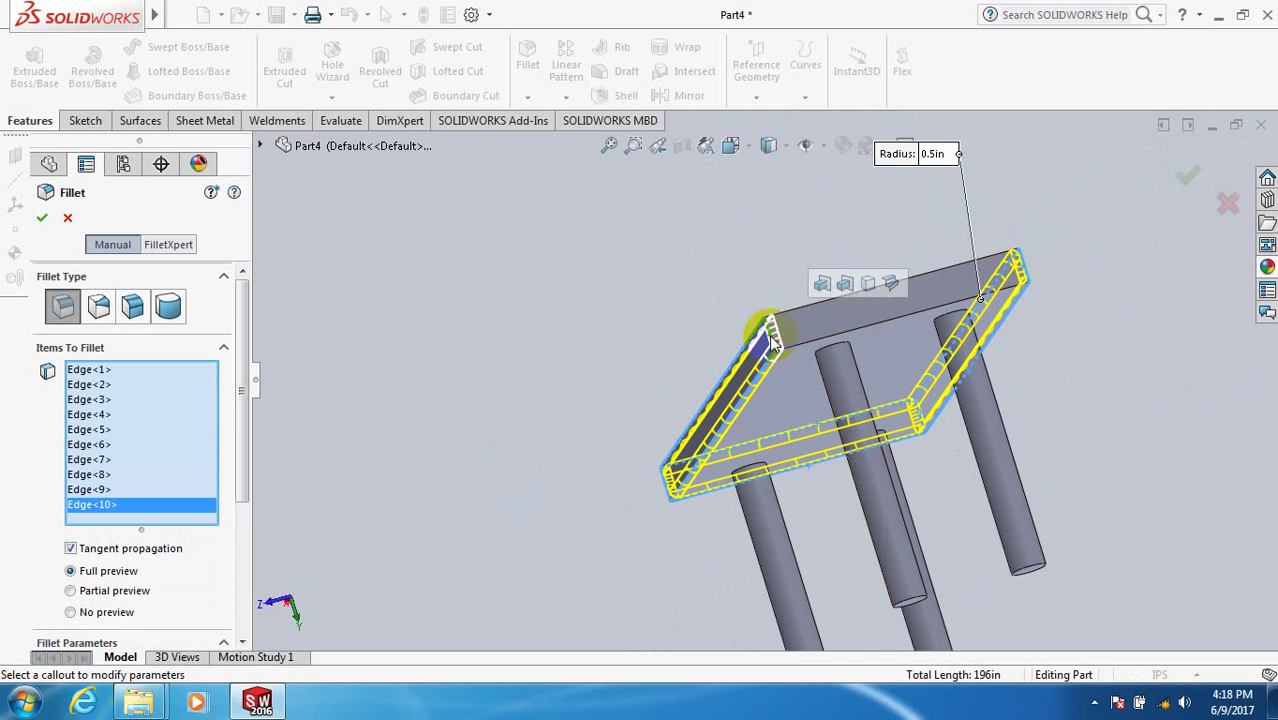
left_click(826, 302)
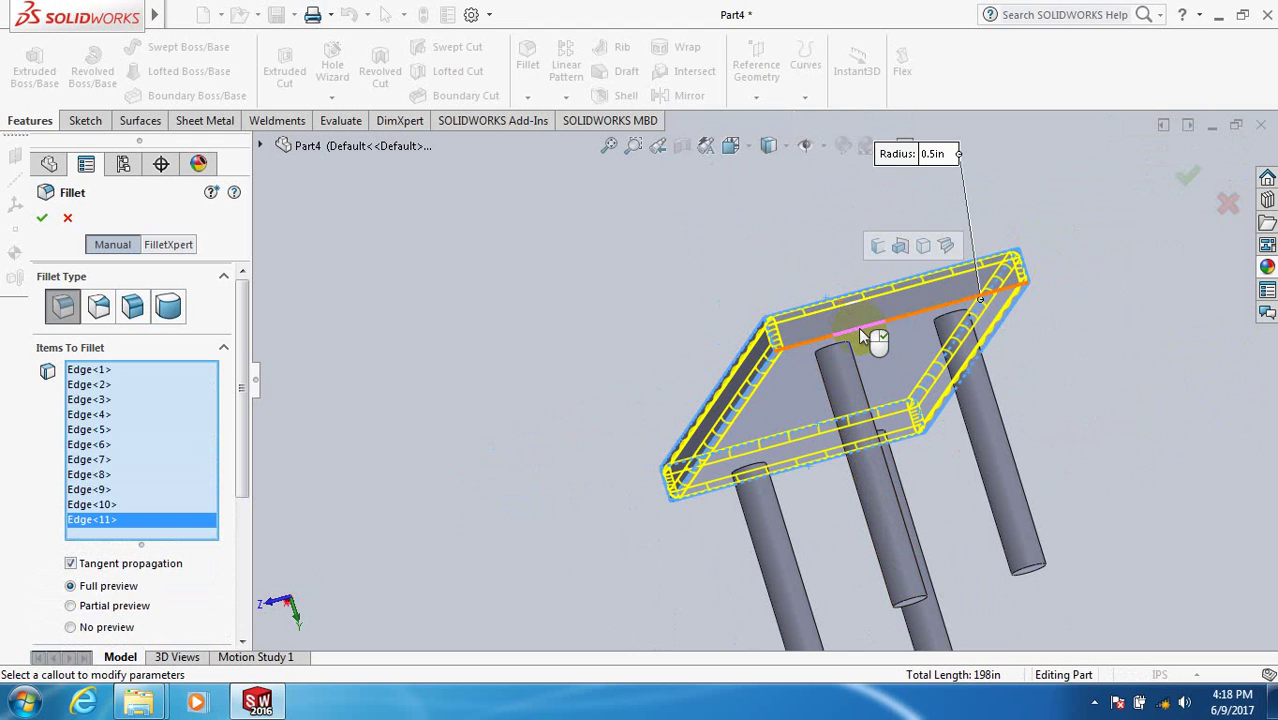
left_click(858, 327)
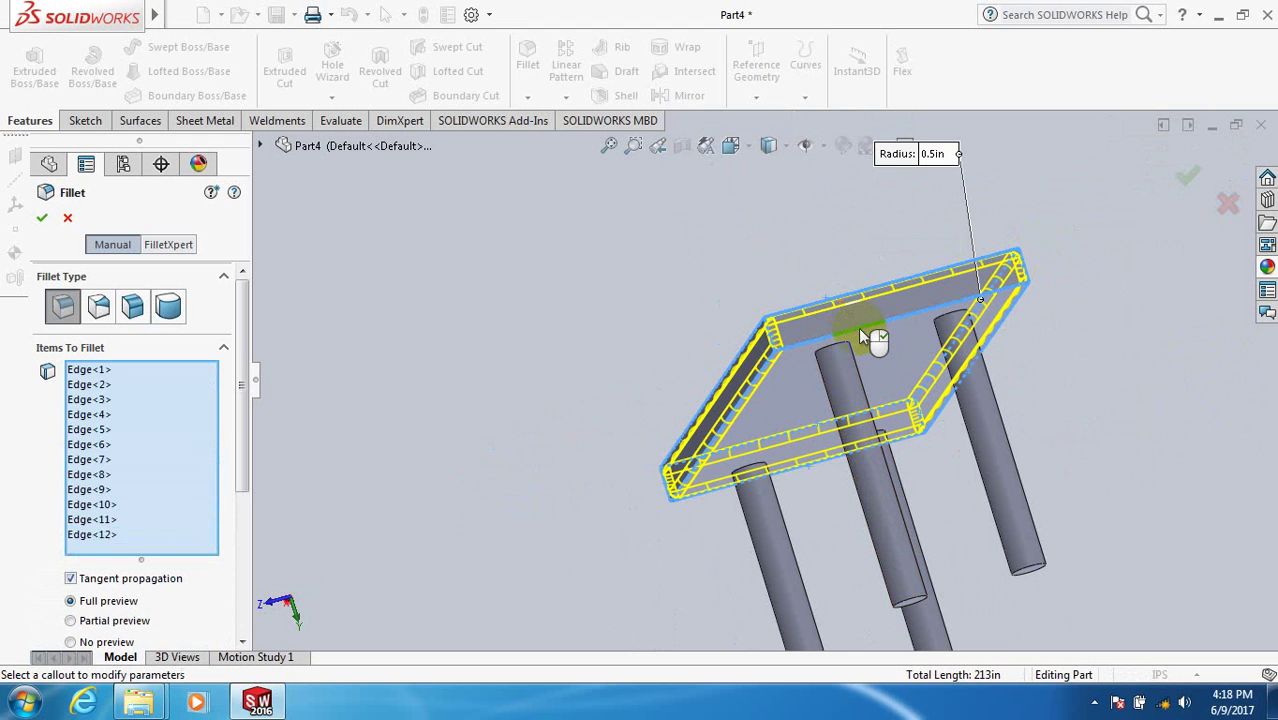
left_click(38, 220)
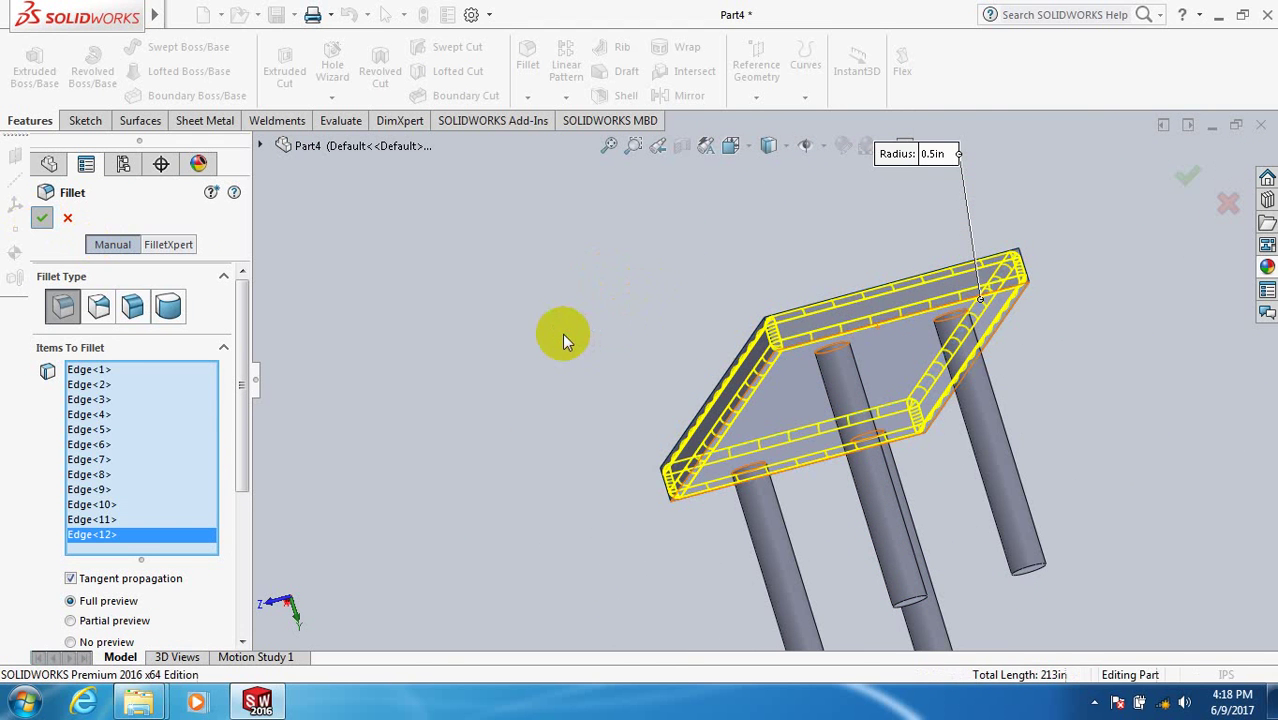
middle_click_drag(563, 340, 659, 342)
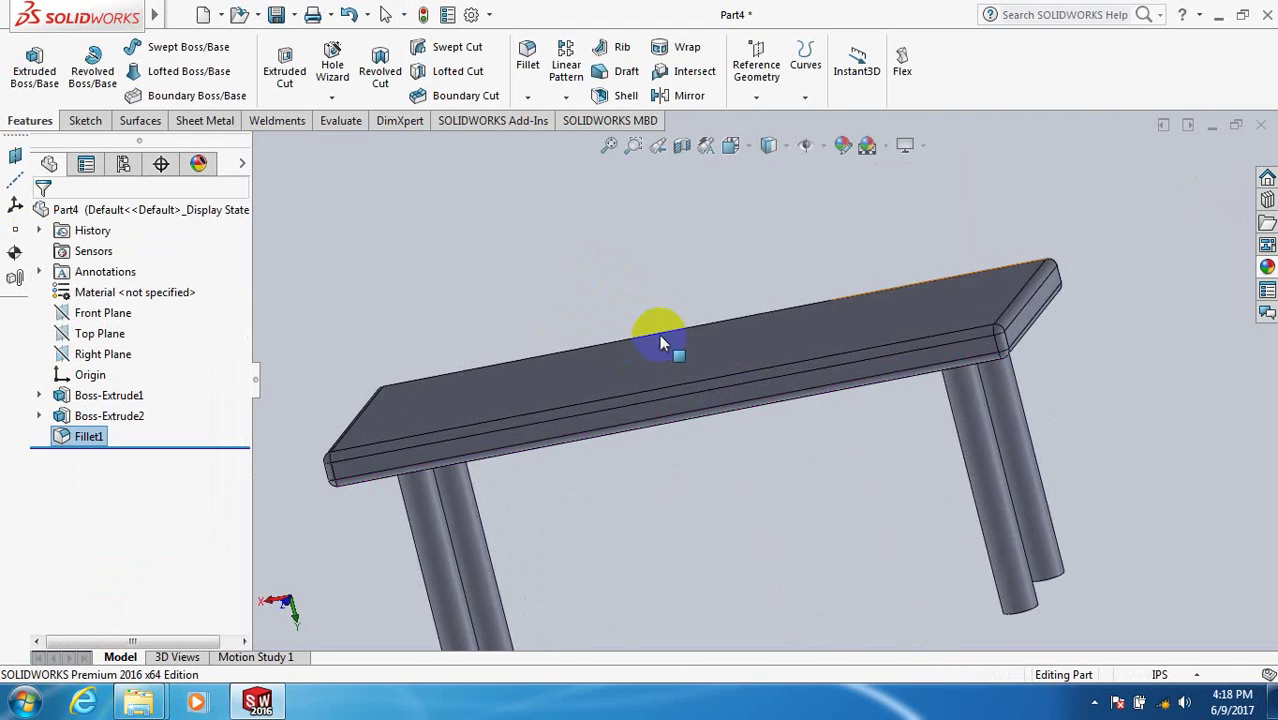
- Assign Teak from the Woods library as the part's material through Edit Material
scroll(622, 336, "up", 3)
mouse_move(713, 442)
middle_mouse_down()
mouse_move(736, 434)
mouse_move(727, 443)
middle_mouse_up()
scroll(671, 460, "down", 2)
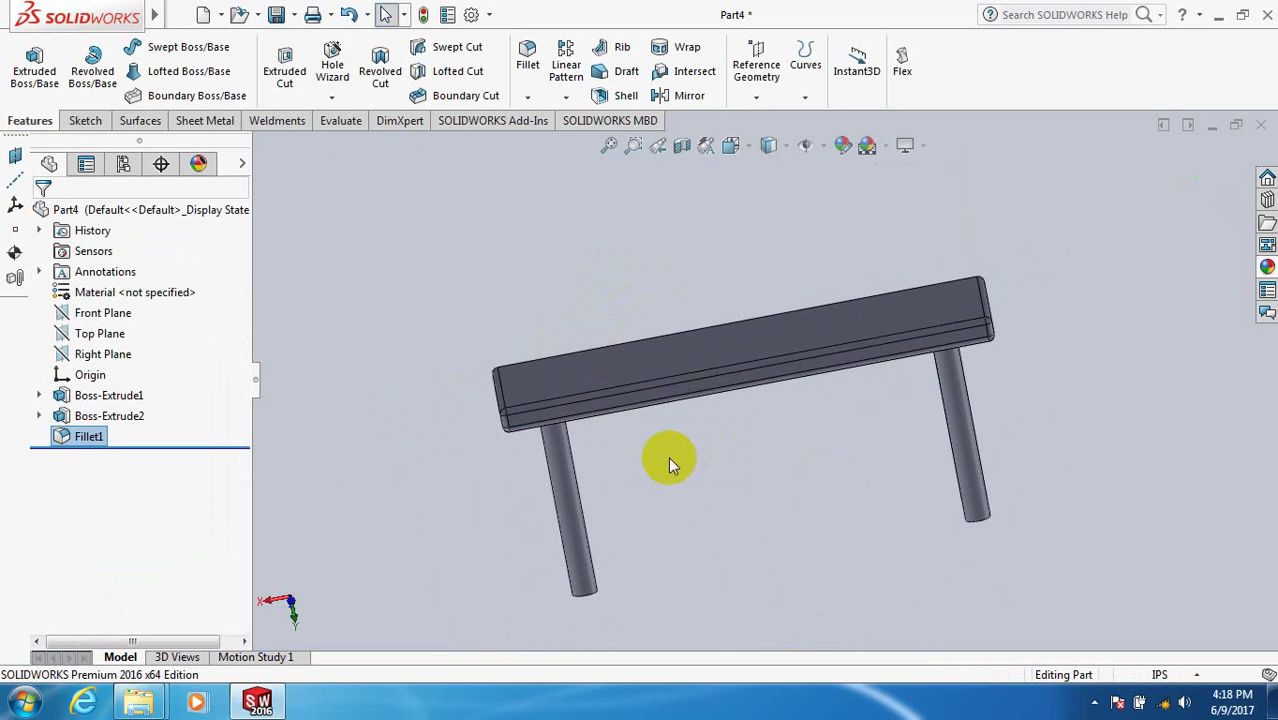
right_click(75, 297)
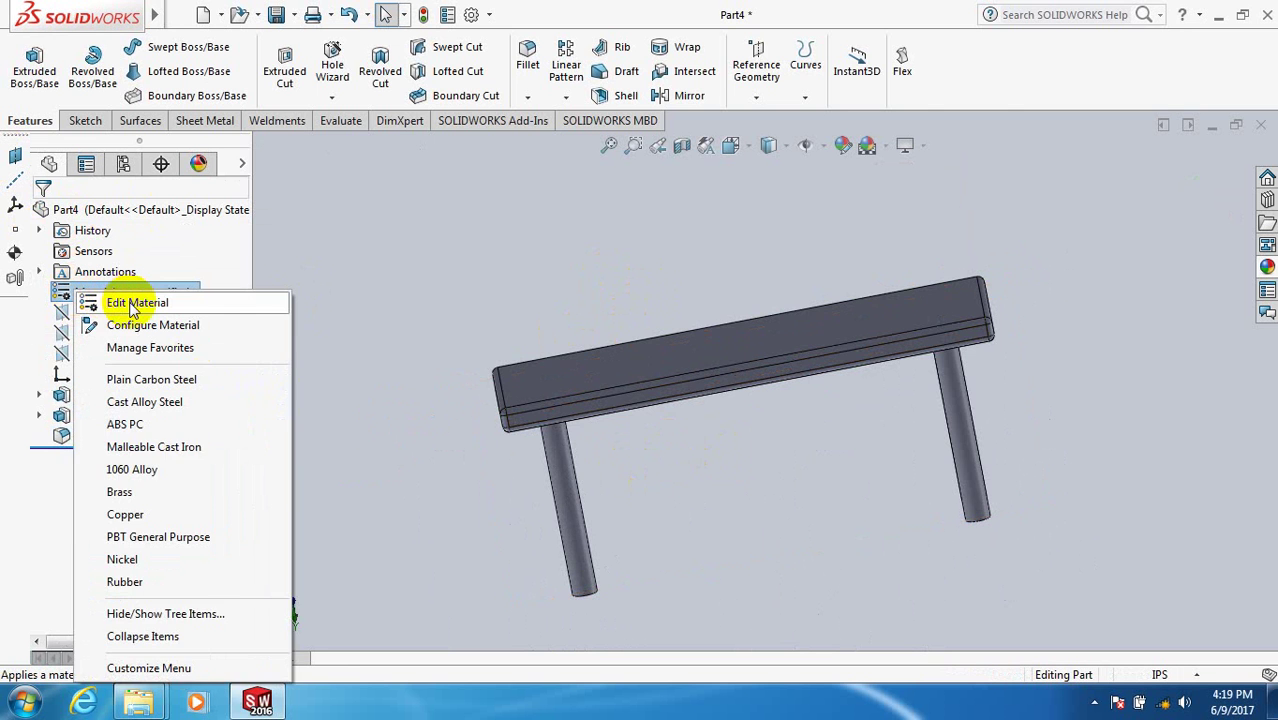
left_click(116, 294)
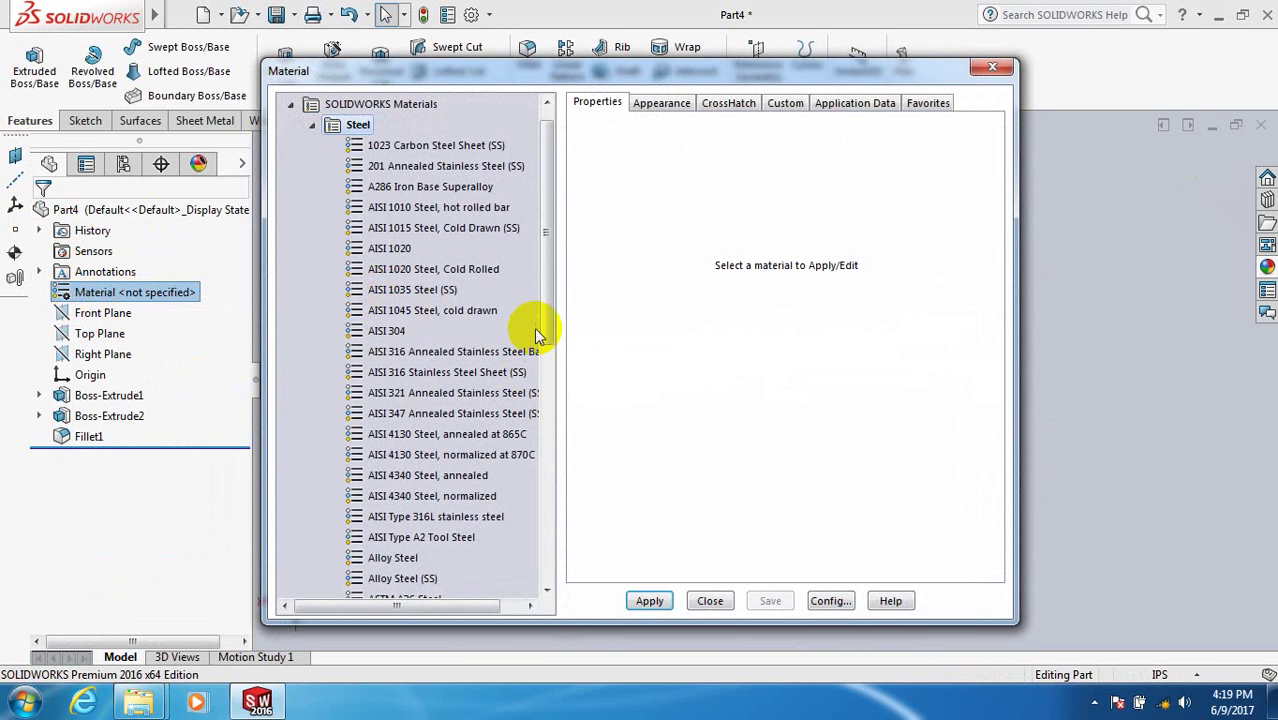
left_click_drag(536, 320, 545, 530)
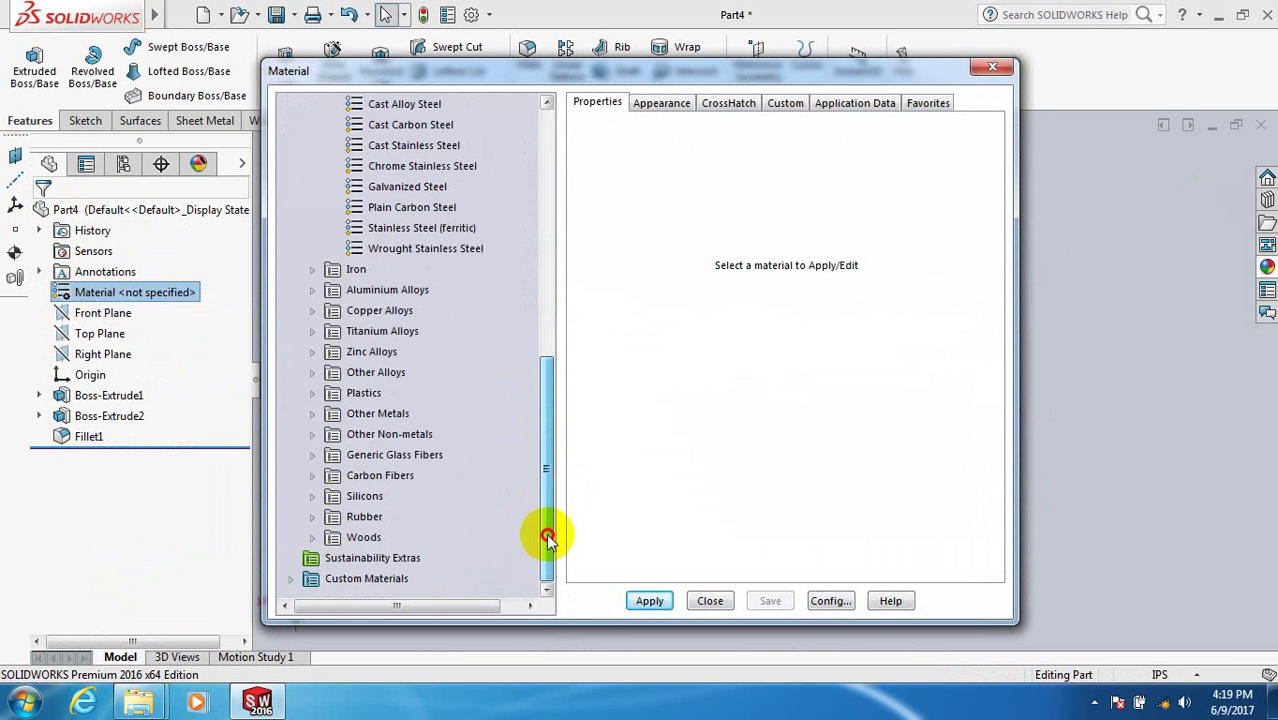
left_click(312, 537)
left_click(393, 579)
left_click(649, 601)
left_click(710, 601)
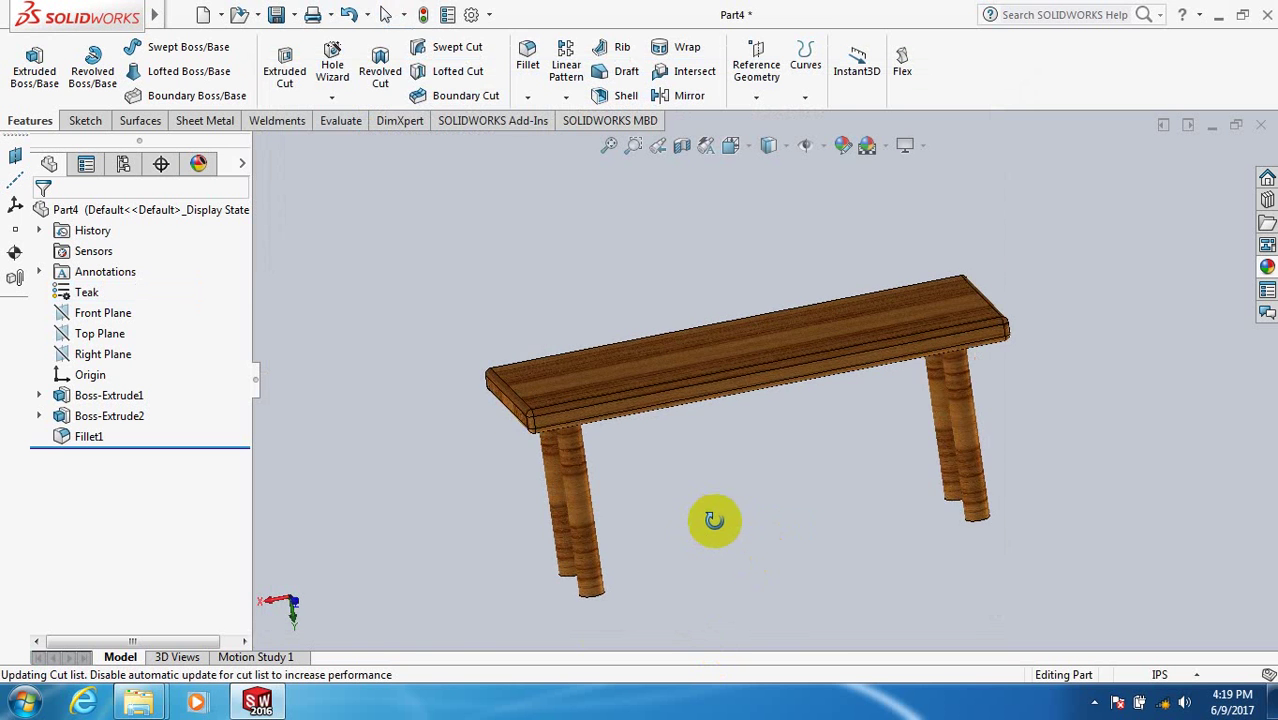
middle_click_drag(691, 516, 687, 489)
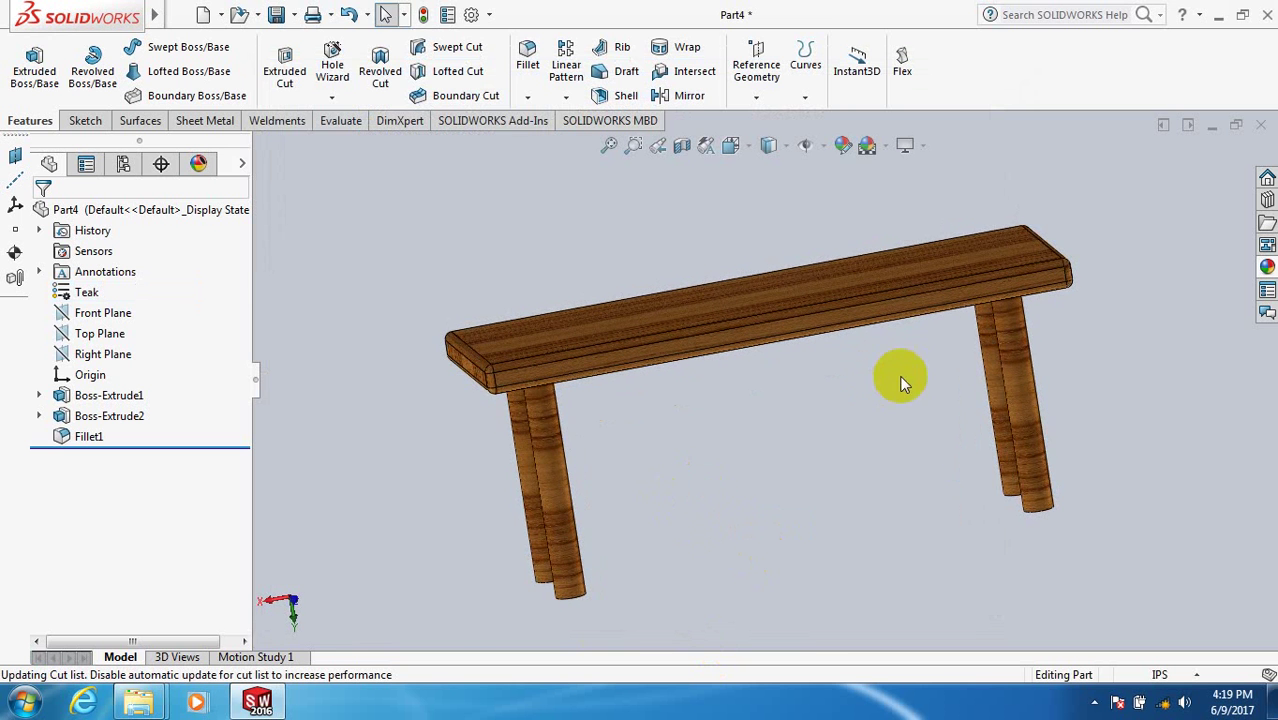
middle_click_drag(894, 370, 929, 399)
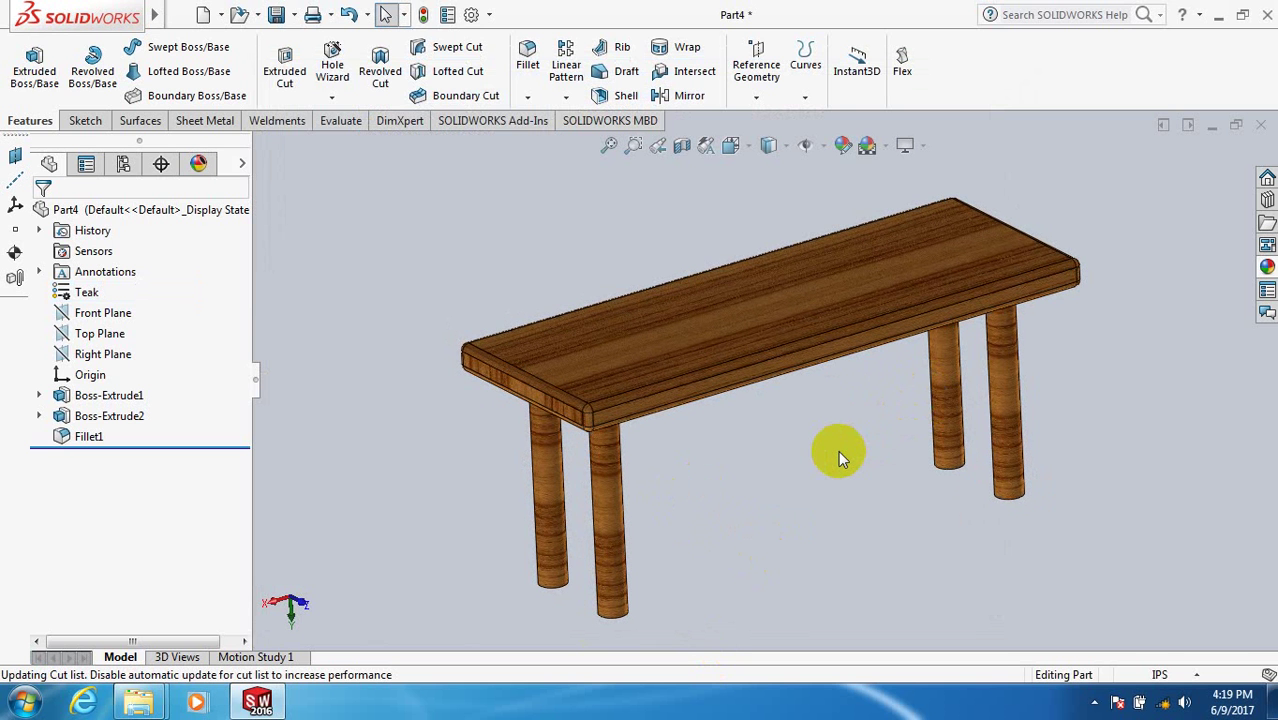